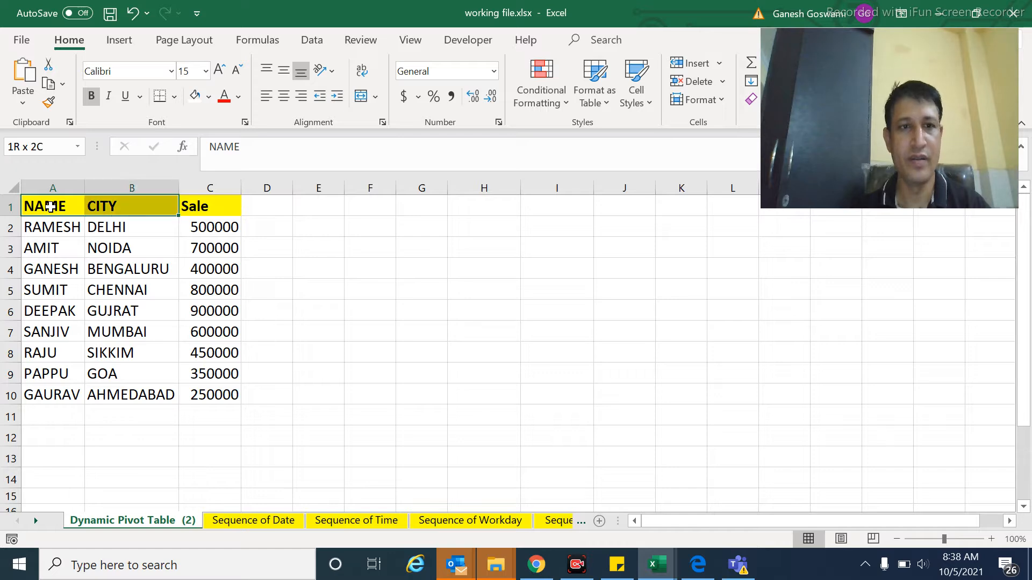
Step: Create a PivotTable from range A1:C10 with the PivotTable wizard, placed at cell I4 of the existing worksheet
key(shift+Left)
key(ctrl+shift+Down)
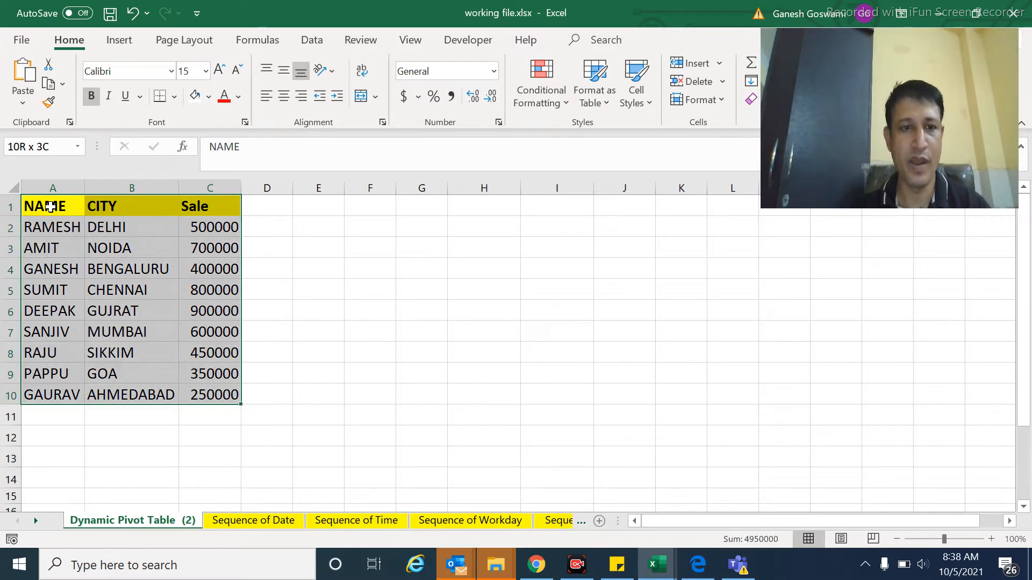
key(alt+d)
key(p)
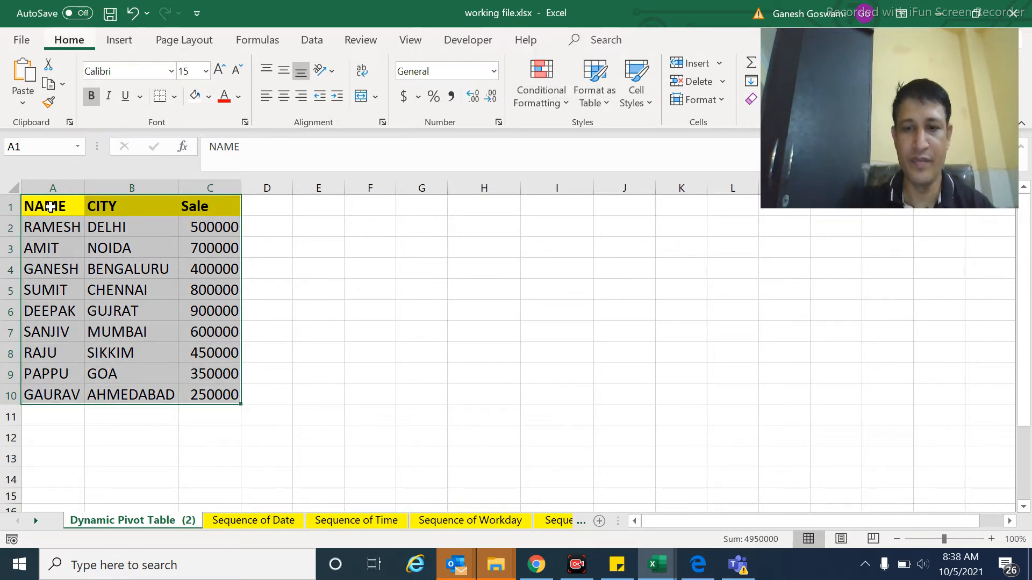
key(Return)
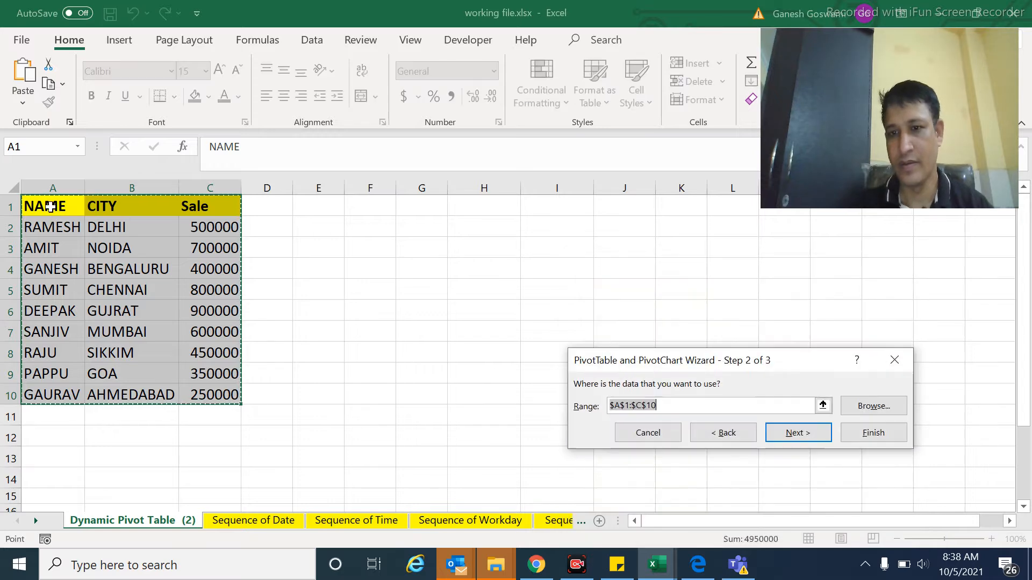
key(Return)
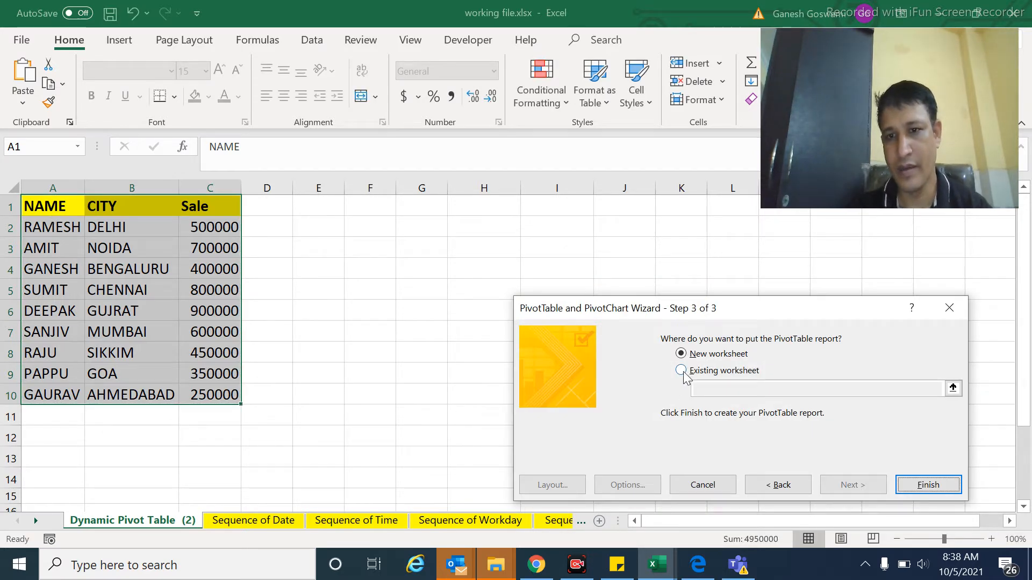
click(682, 371)
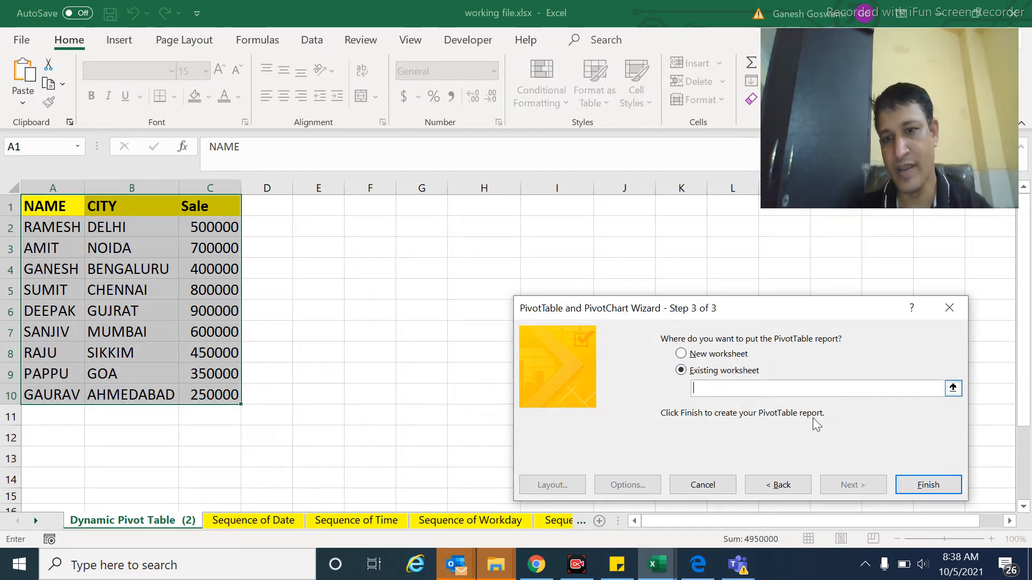
click(546, 267)
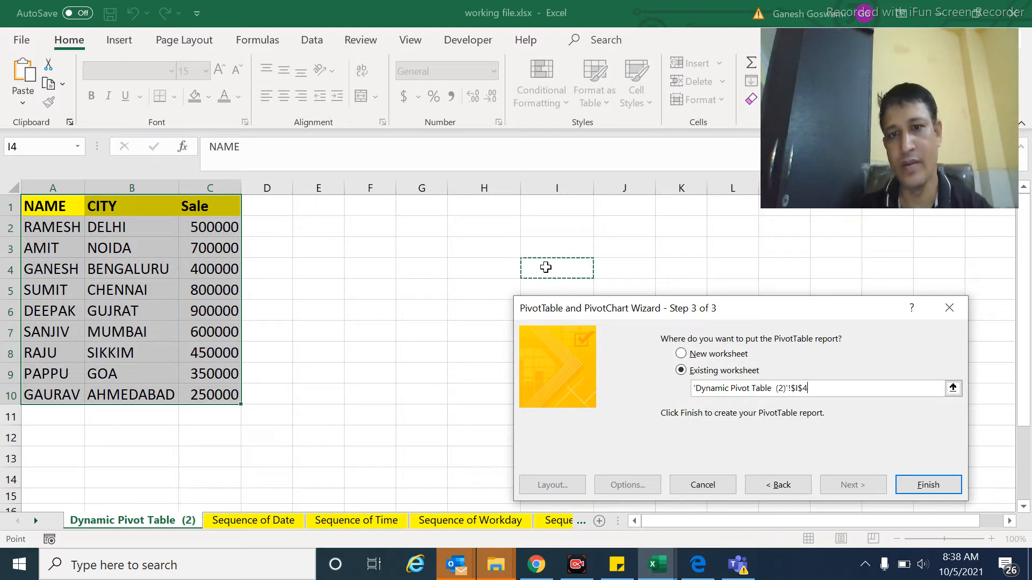
click(925, 486)
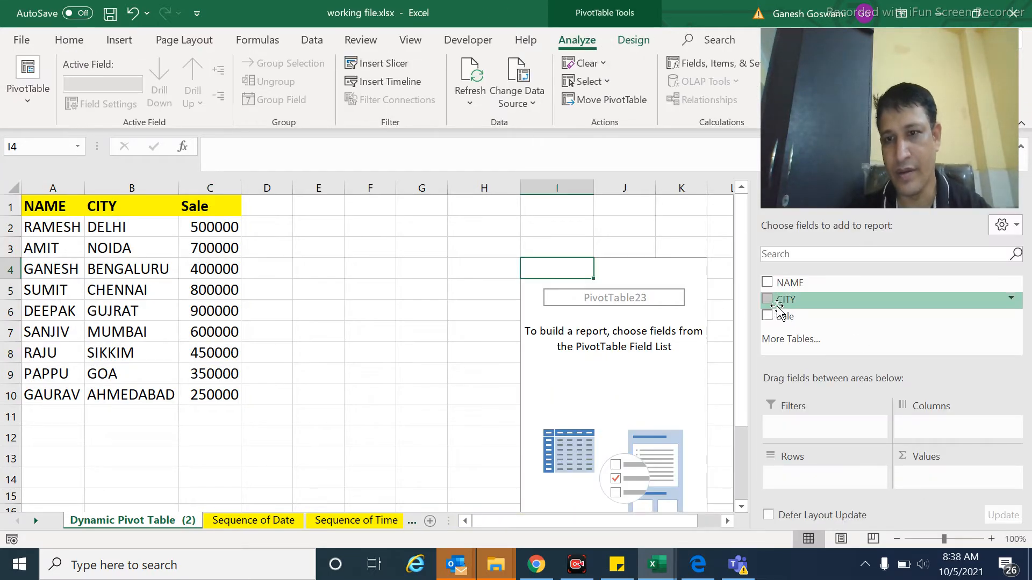
Step: Lay out the PivotTable with CITY as the row field and Sale as the summed value field
drag(766, 299, 794, 477)
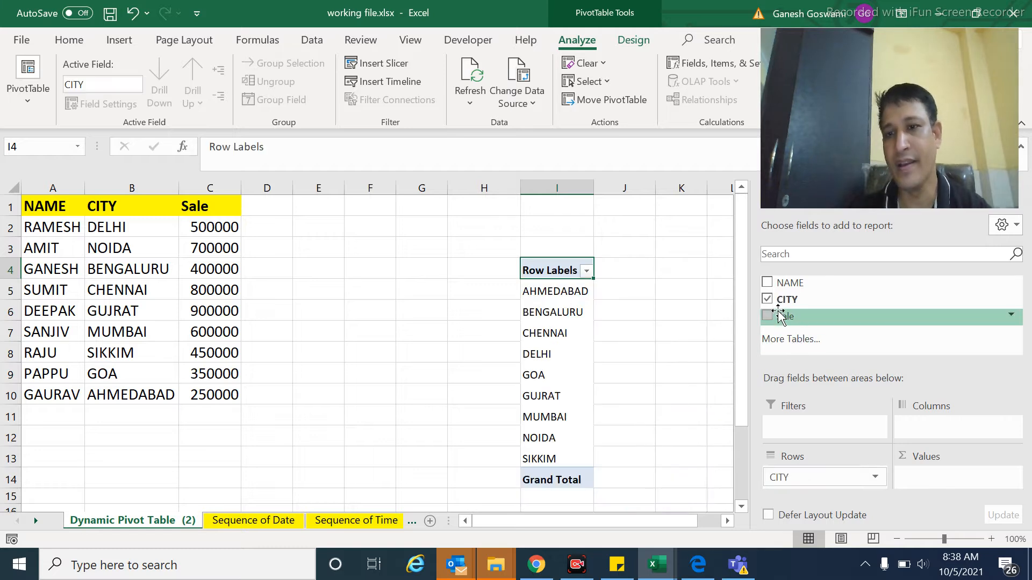
drag(776, 316, 920, 484)
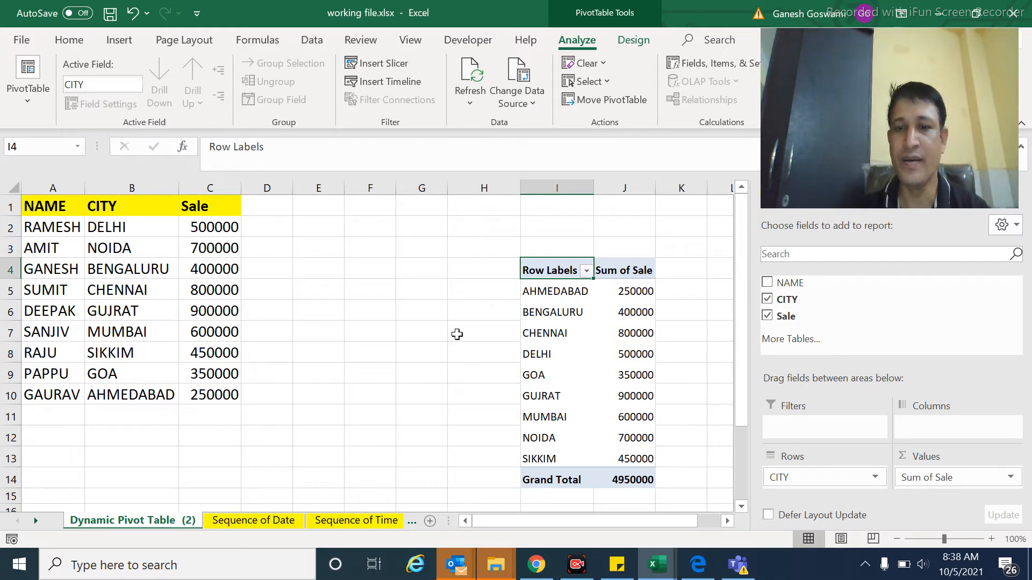
Step: Add a record in row 11 with a person's name, the city Patna and a sale of 7899000
click(57, 410)
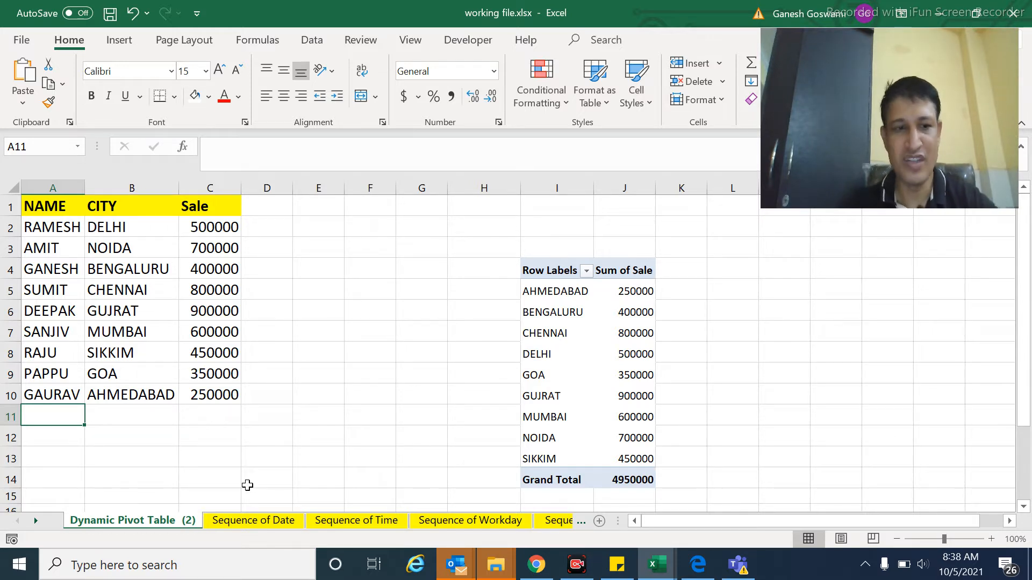
text(A)
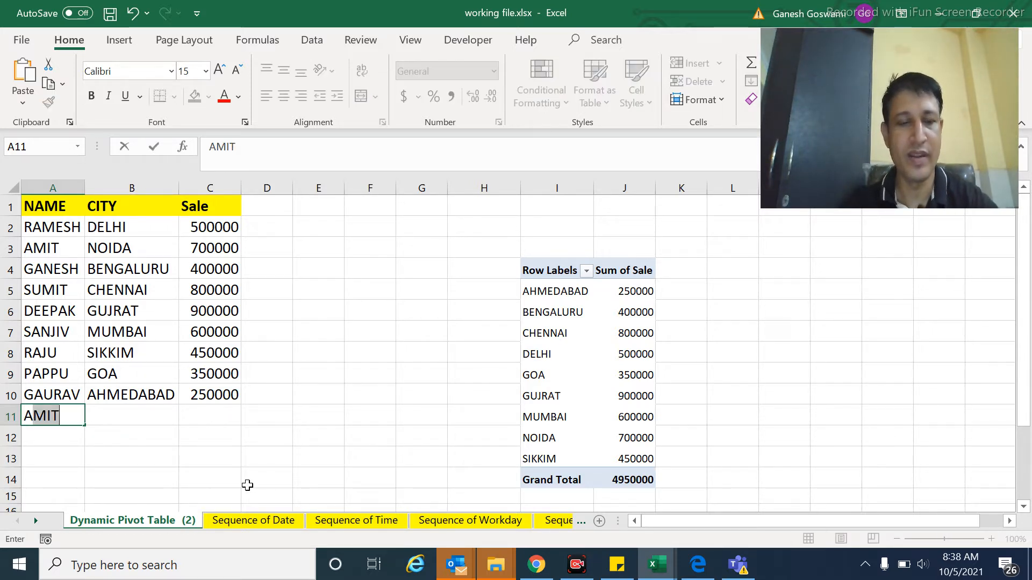
text(arav)
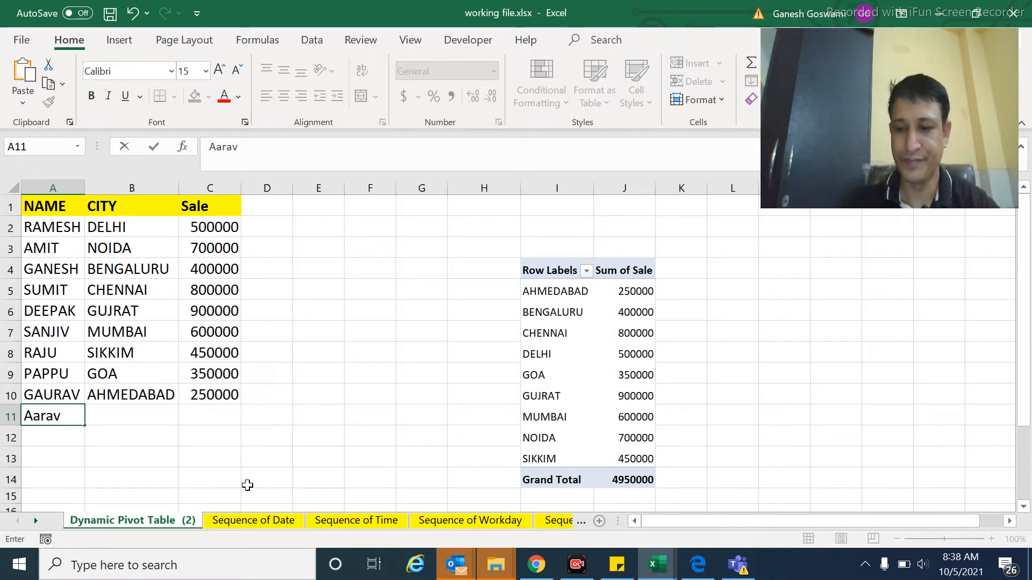
key(Tab)
text(Pat)
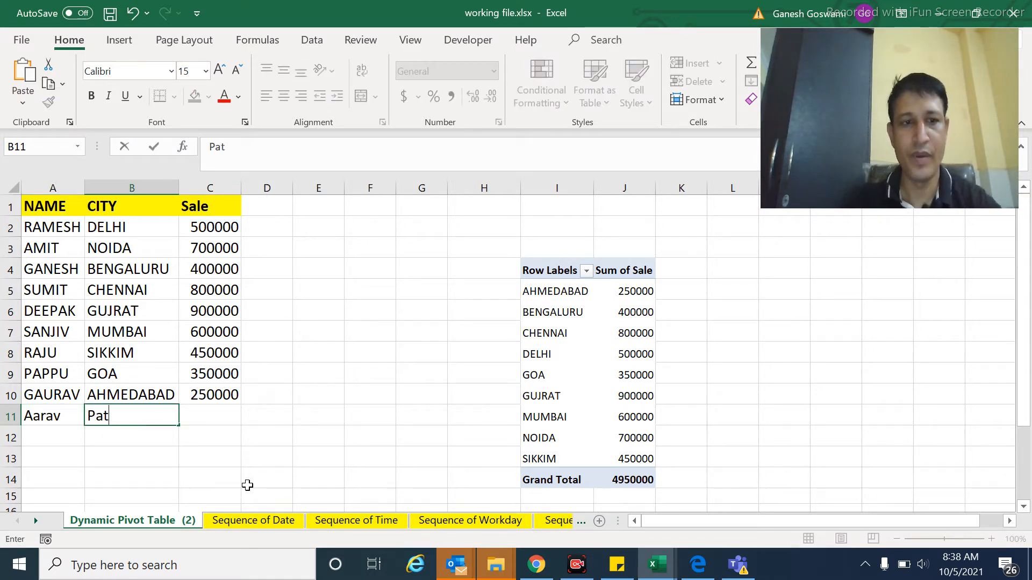
text(na)
key(Tab)
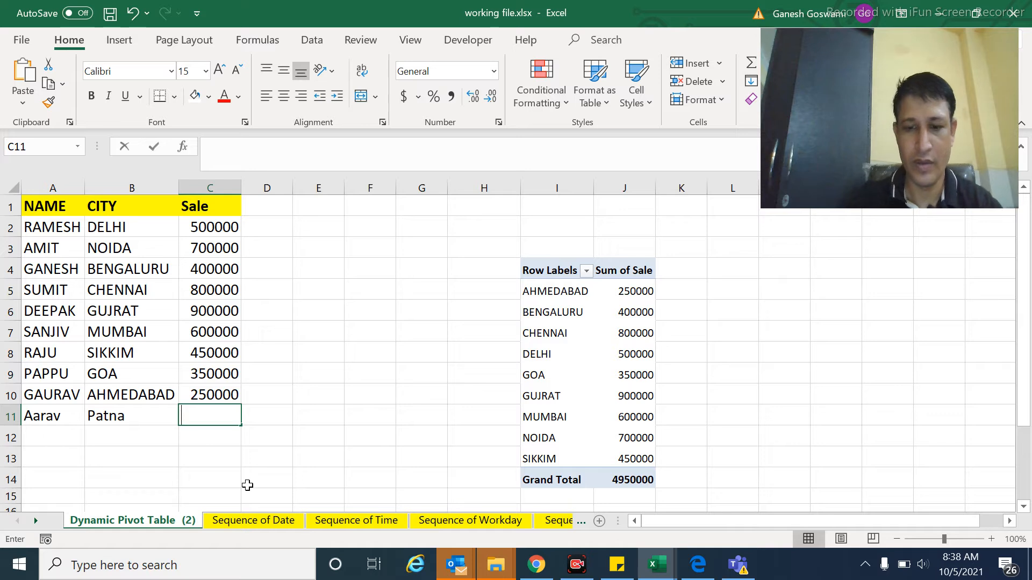
text(789900)
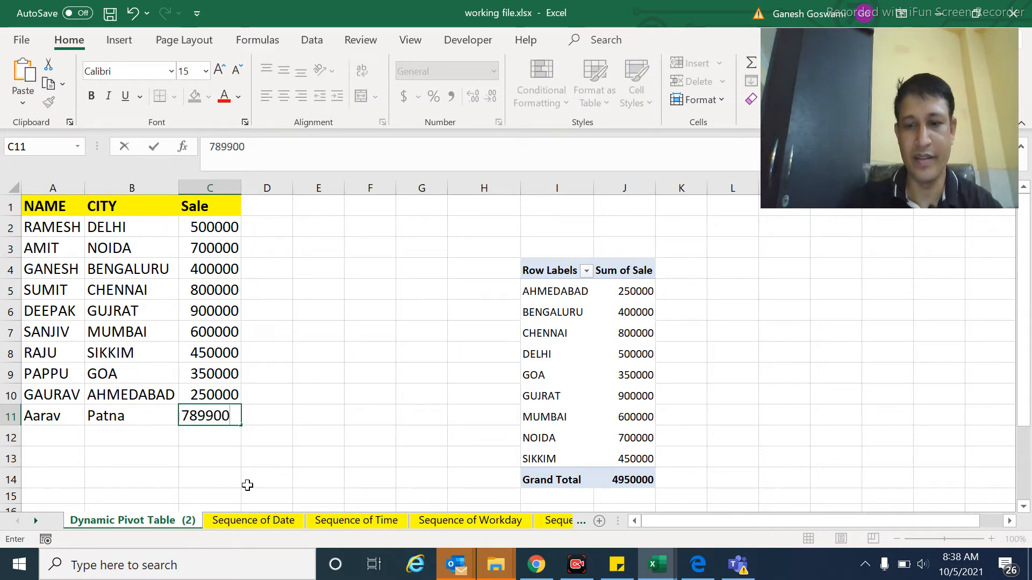
text(0)
key(Tab)
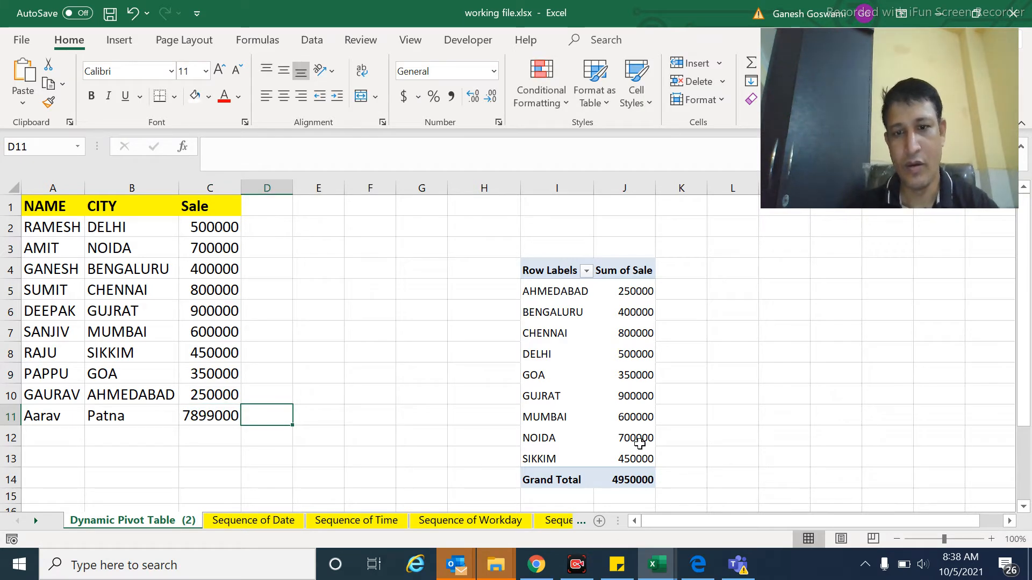
Step: Try refreshing the PivotTable to pick up the record added in row 11
click(557, 374)
right_click(560, 376)
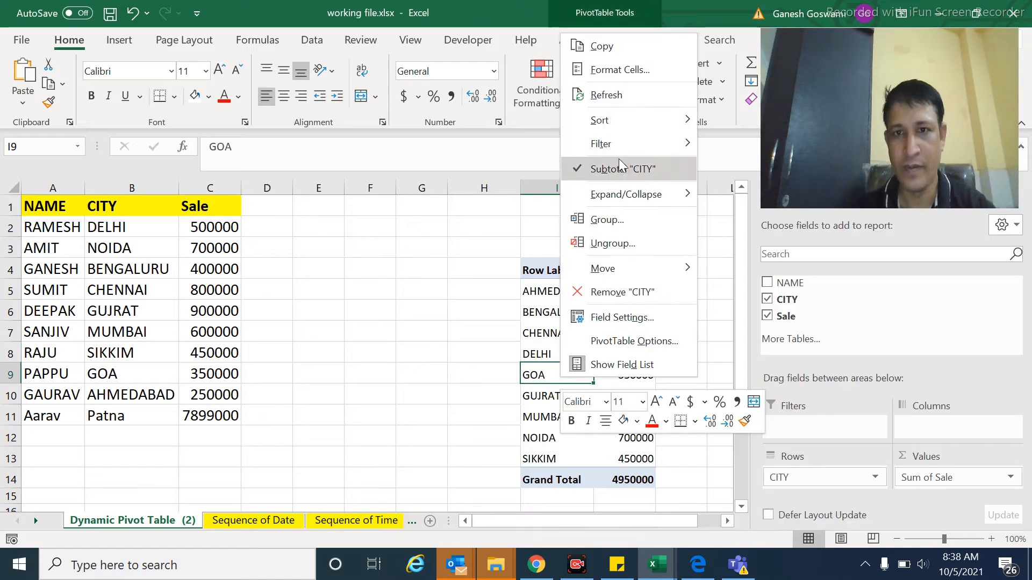
click(601, 95)
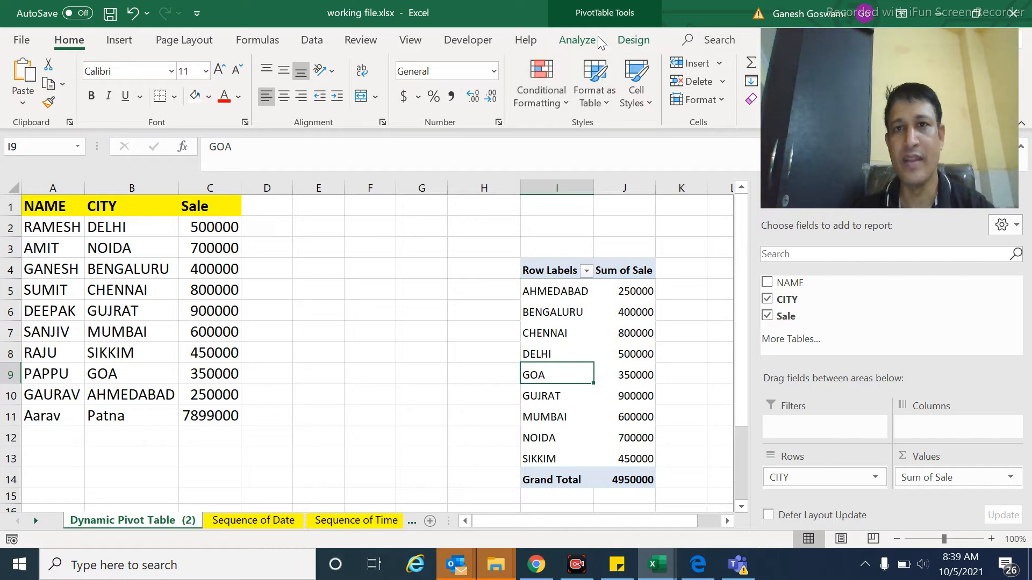
Step: Change the PivotTable's data source to range $A$1:$C$11 on the Dynamic Pivot Table (2) sheet
click(578, 39)
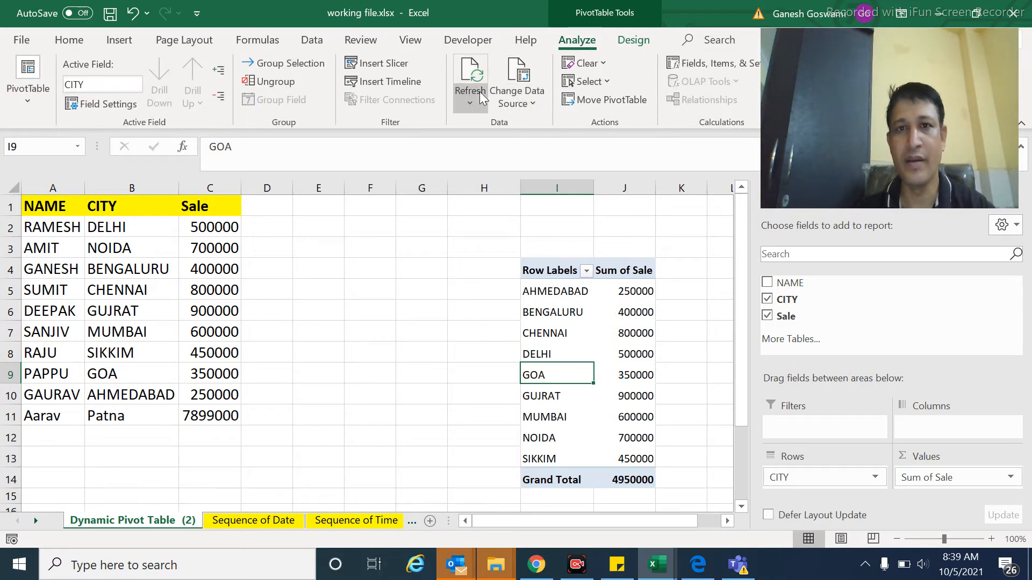
click(516, 86)
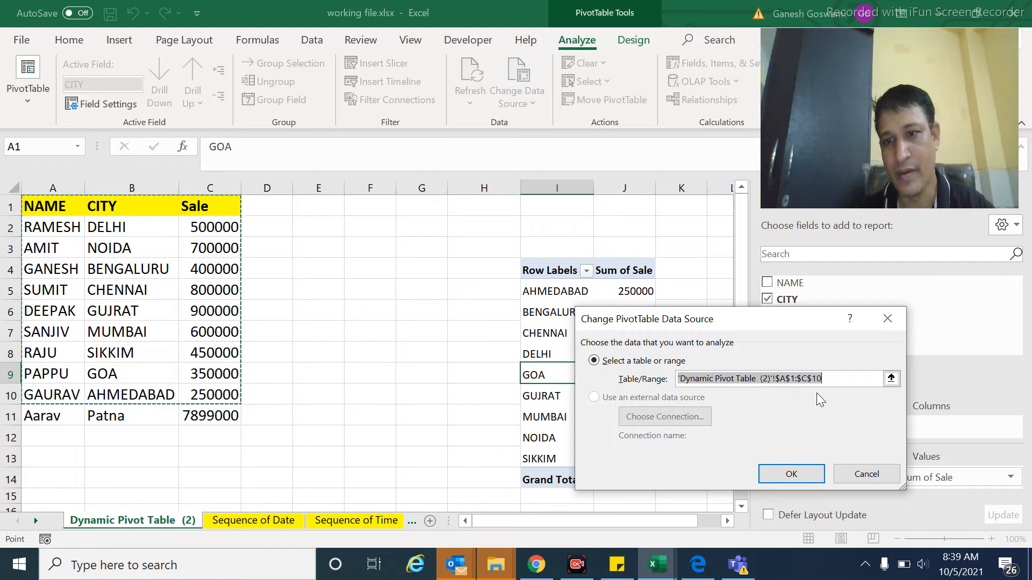
click(831, 379)
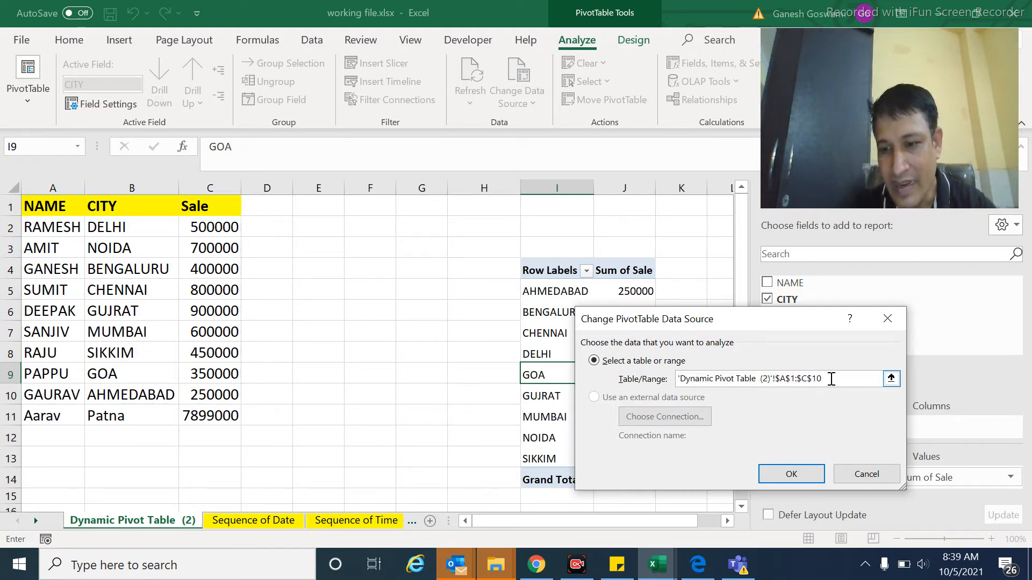
click(793, 475)
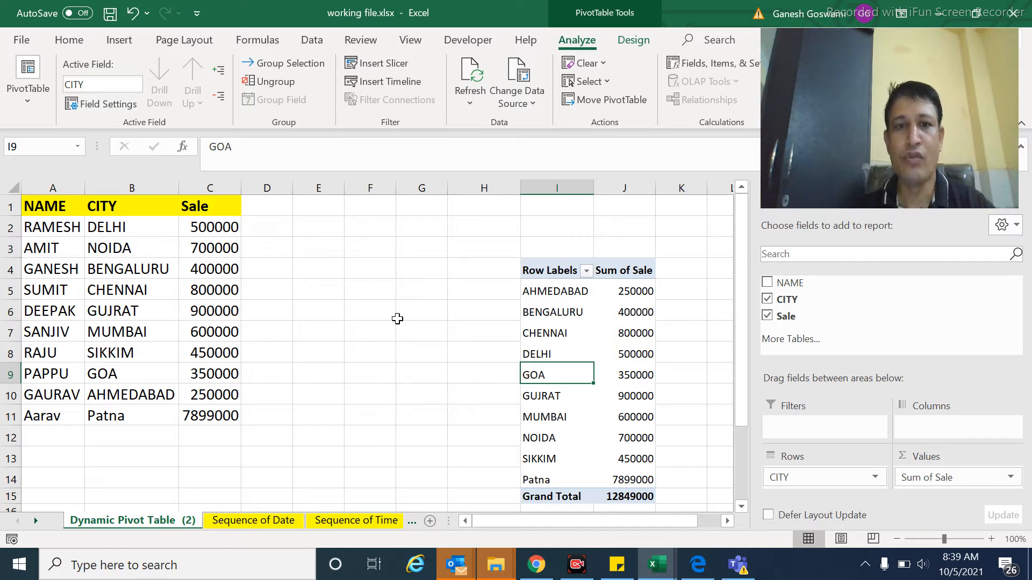
Step: Begin an OFFSET formula in cell E3 with the absolute reference $A$1 as its starting cell
click(318, 248)
text(=)
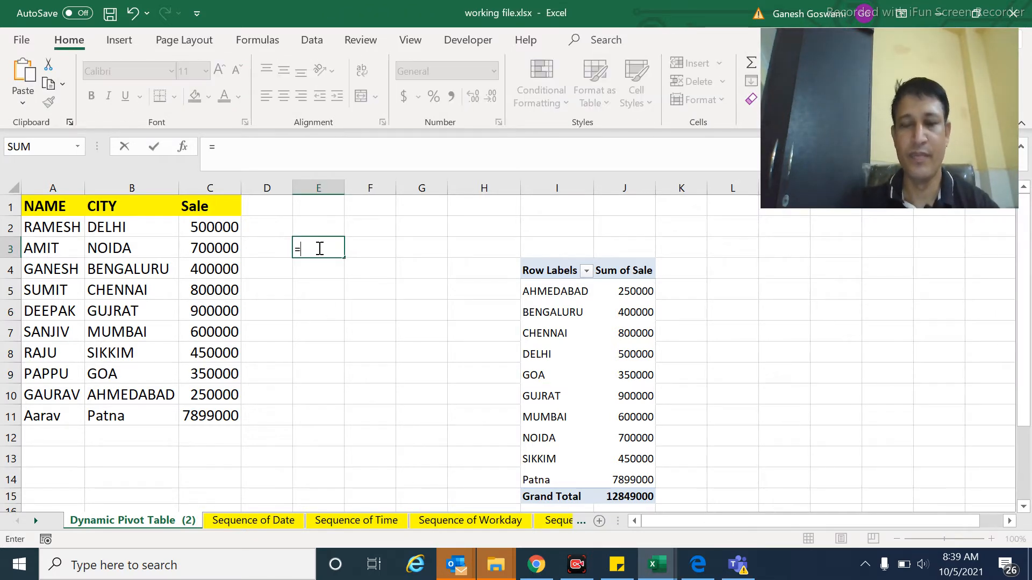
text(off)
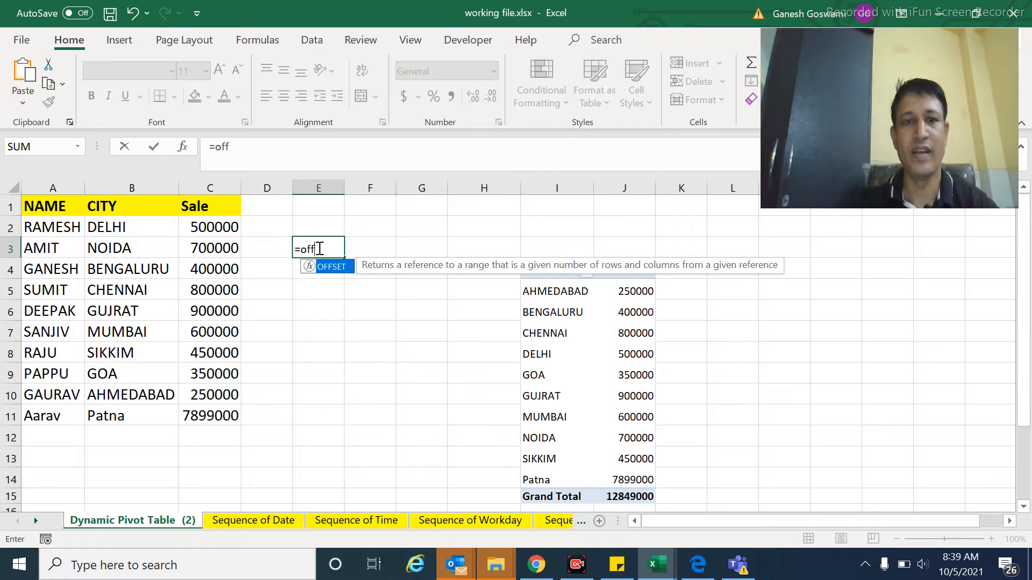
text(set)
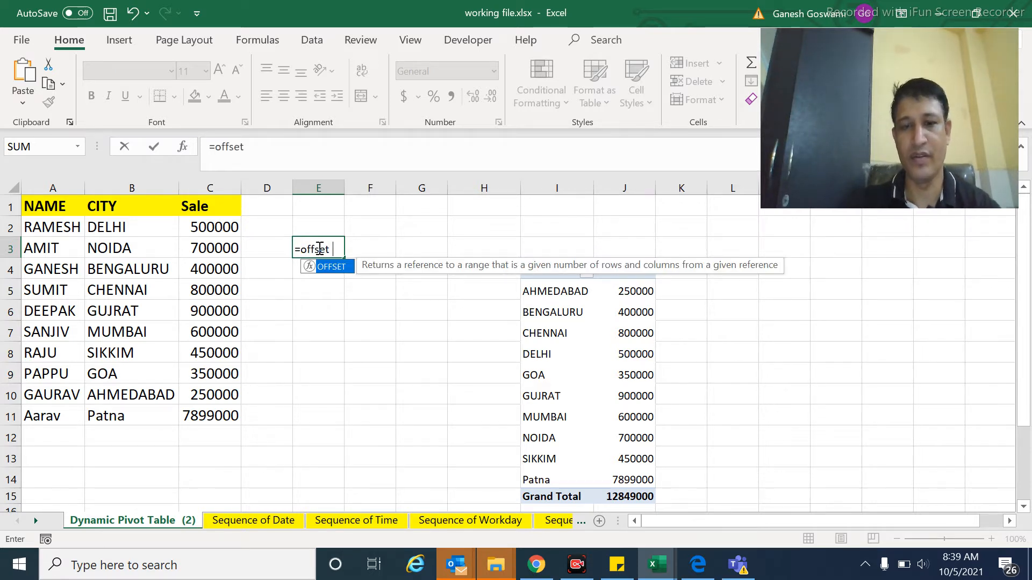
text(()
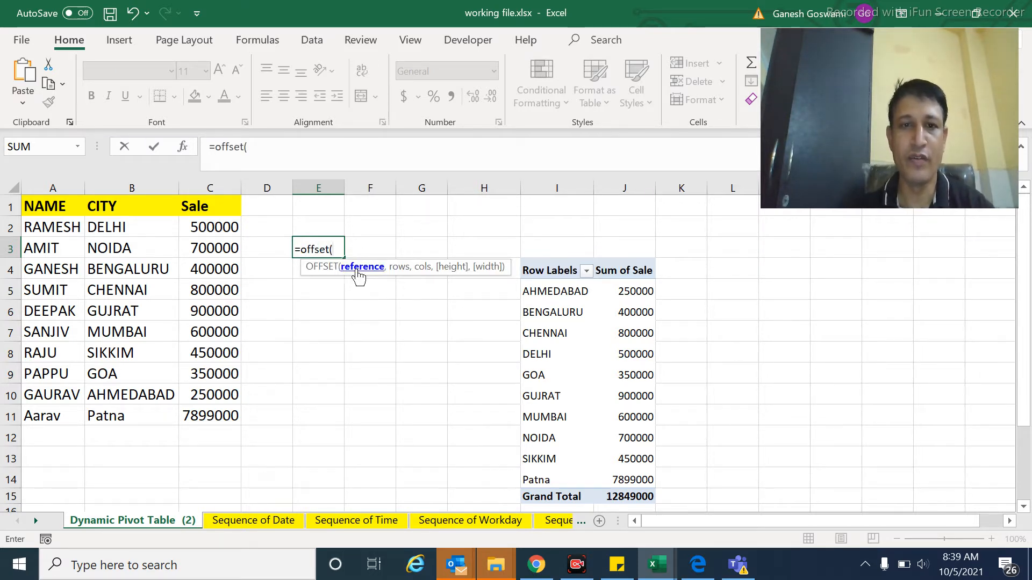
click(39, 206)
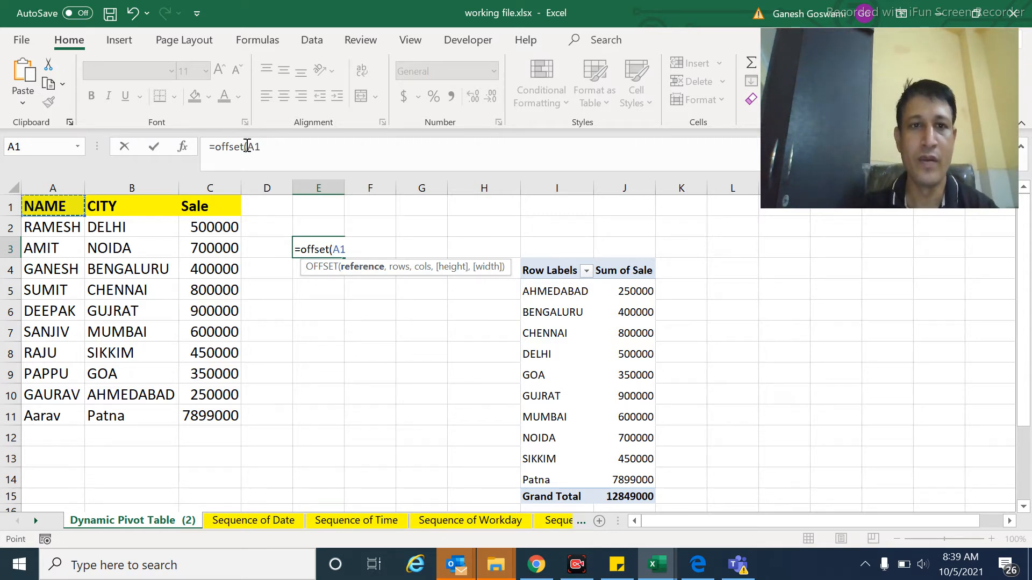
drag(247, 146, 257, 146)
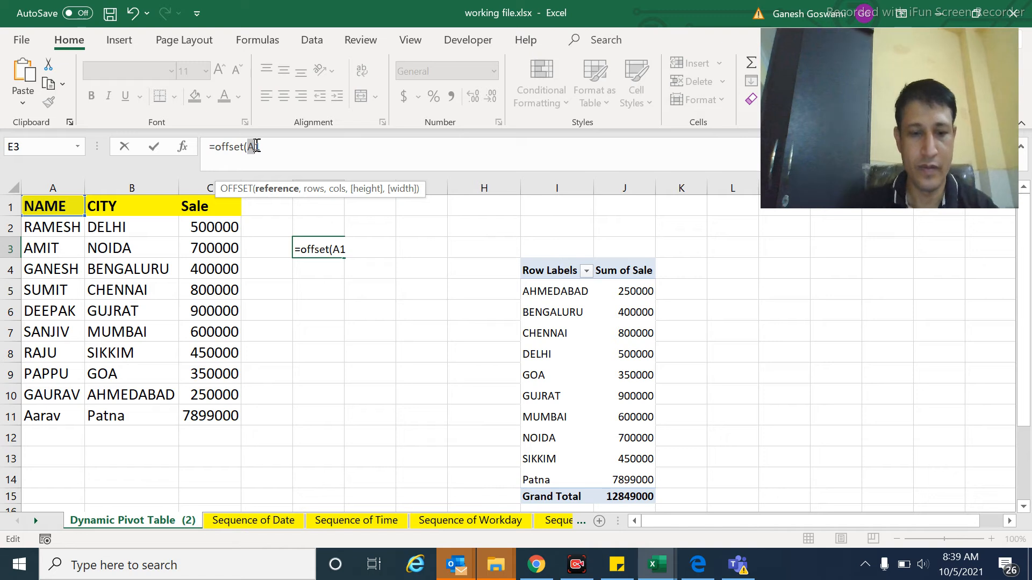
key(F4)
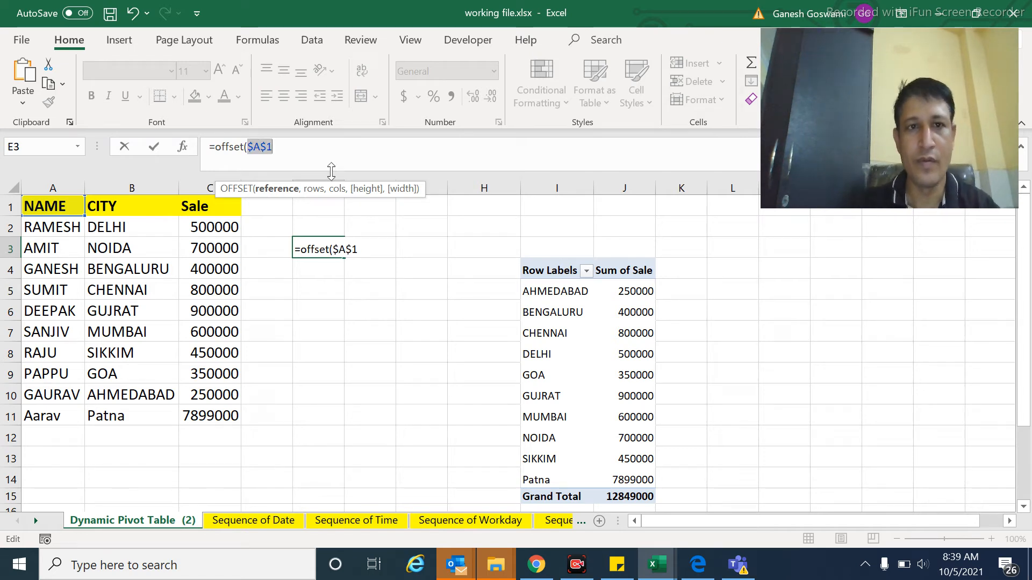
Step: Set the OFFSET formula's row and column offsets both to 0 in cell E3
click(288, 146)
text(,0)
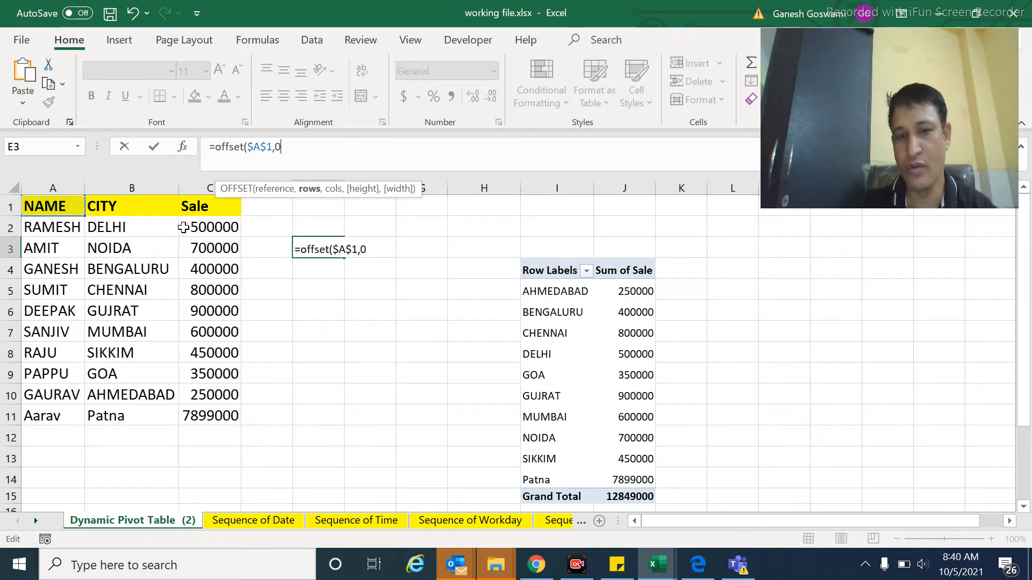
text(,0)
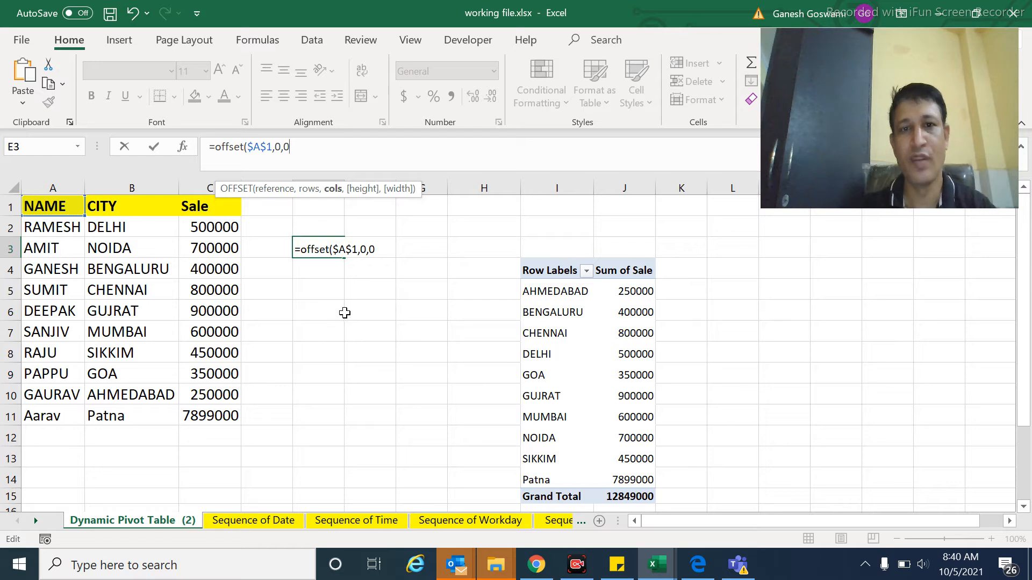
text(,)
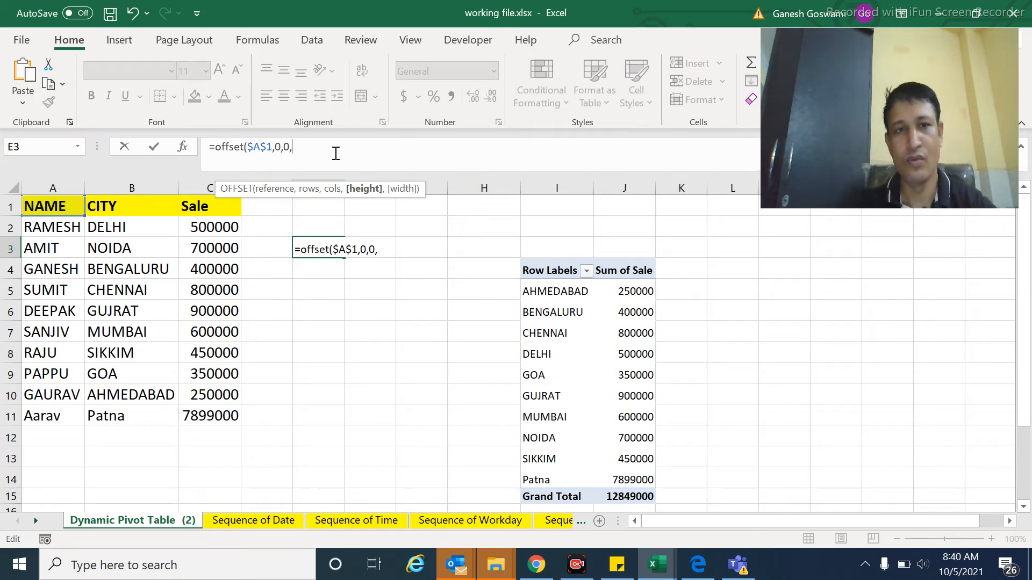
Step: Use COUNTA over the absolute column reference $A:$A as the OFFSET formula's height argument
text(counta)
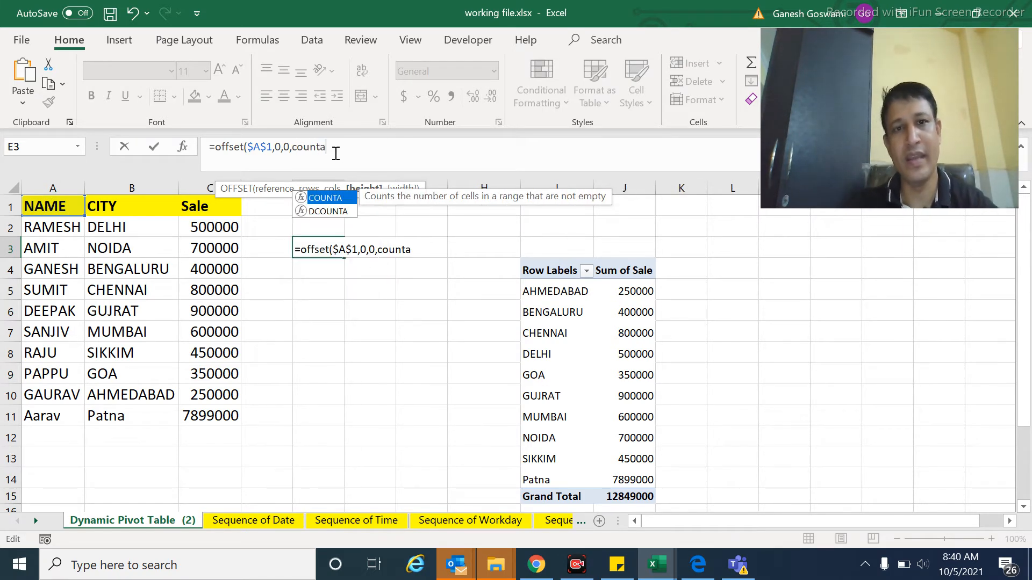
text(()
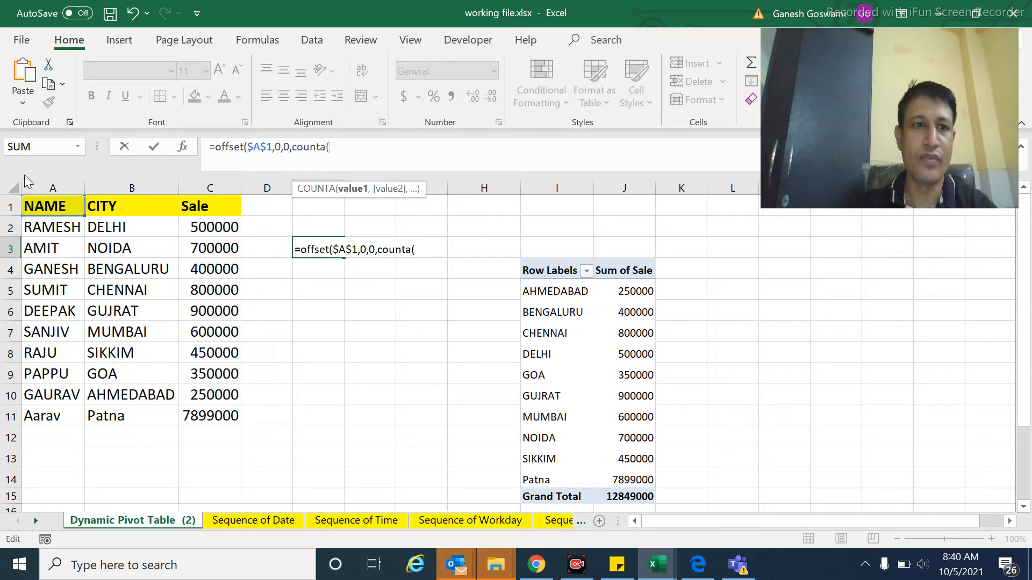
click(53, 187)
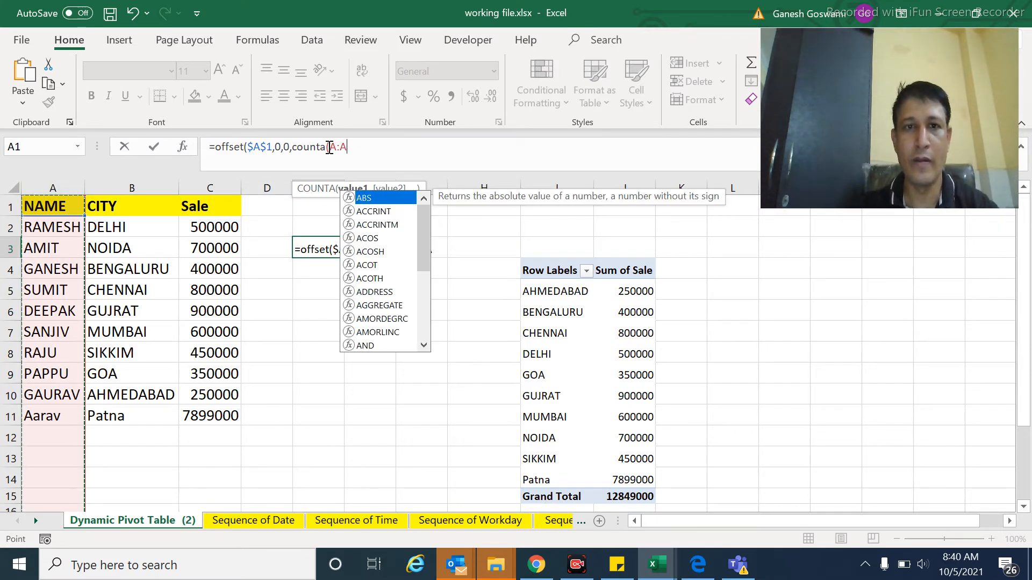
drag(329, 148, 362, 149)
key(F4)
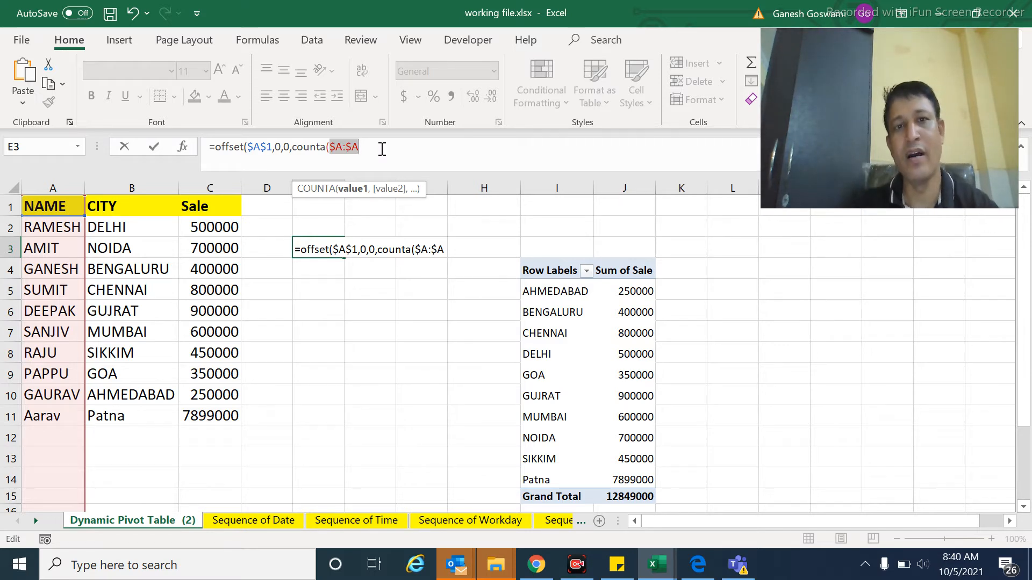
click(382, 149)
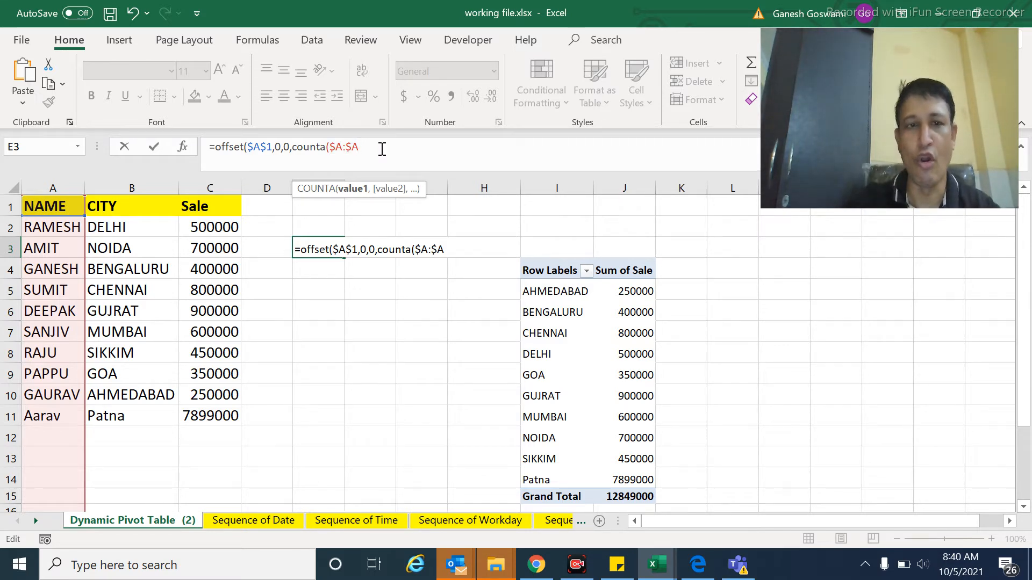
text())
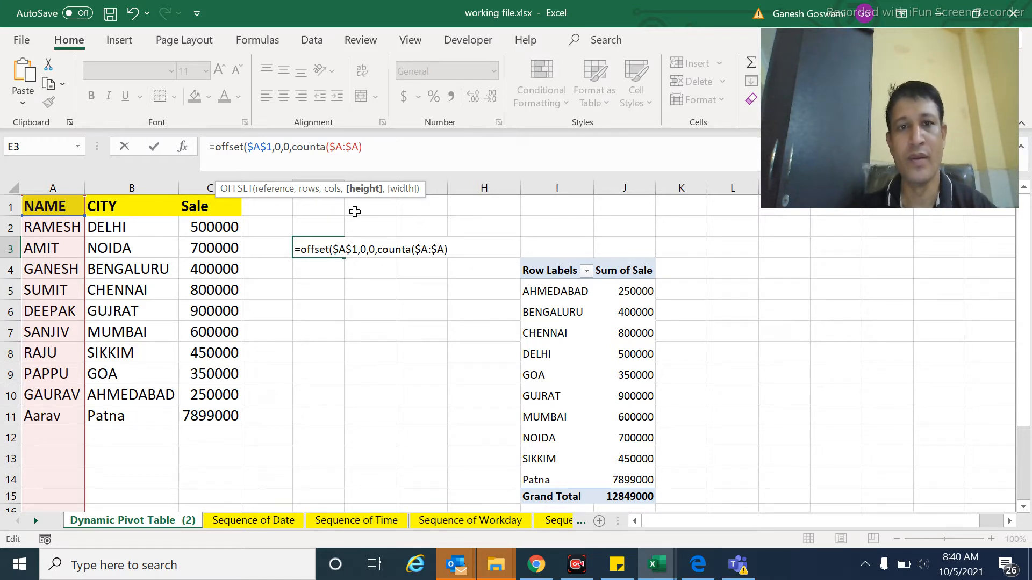
Step: Add a COUNTA over the absolute header row reference $1:$1 as the OFFSET formula's width argument
click(458, 251)
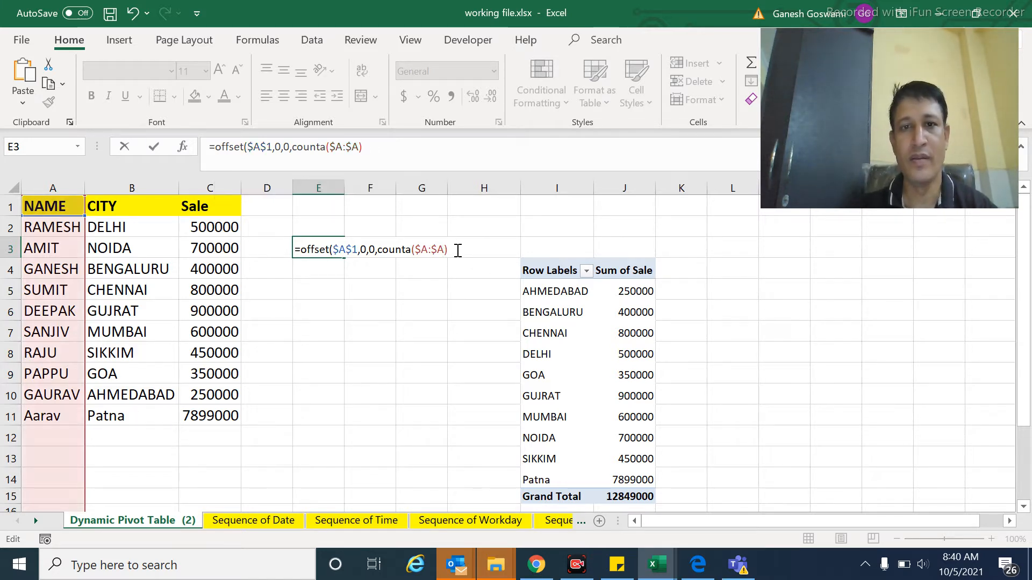
text(,)
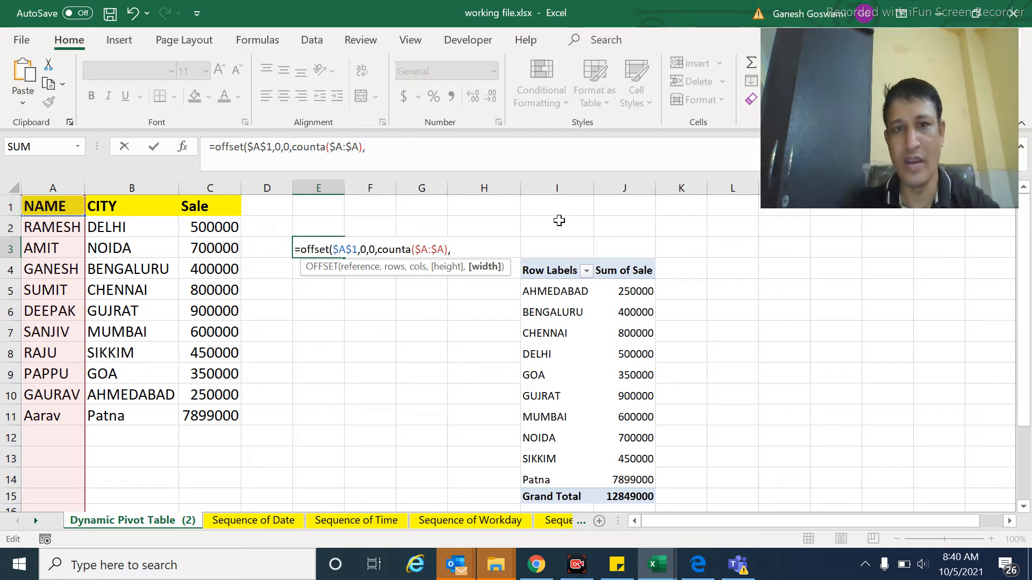
text(counta)
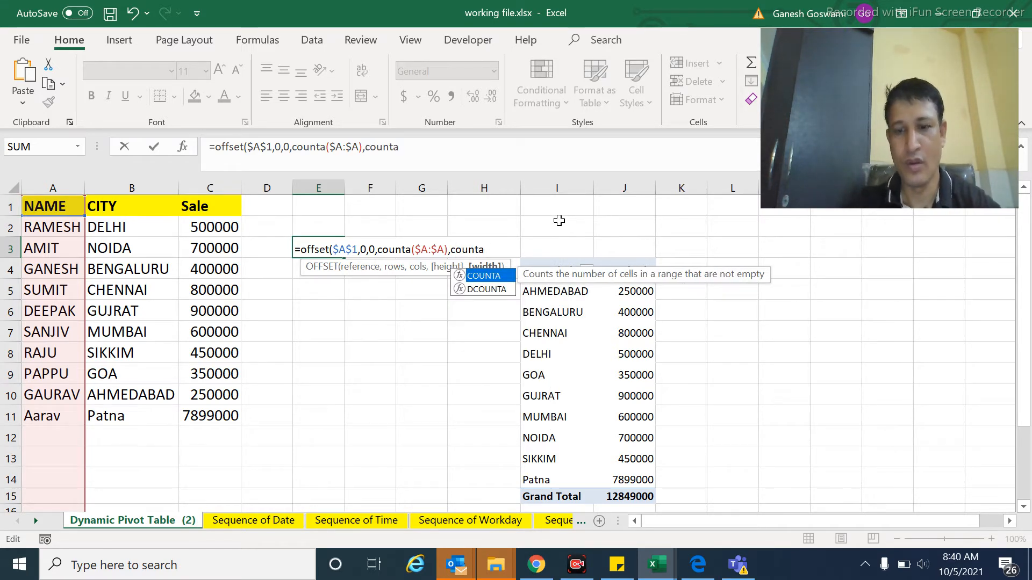
text(()
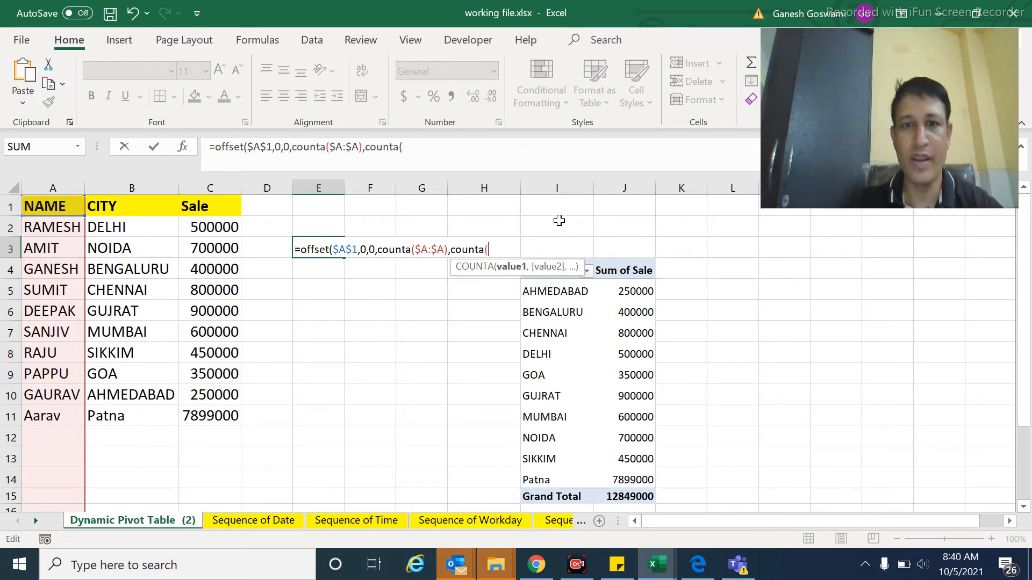
click(7, 205)
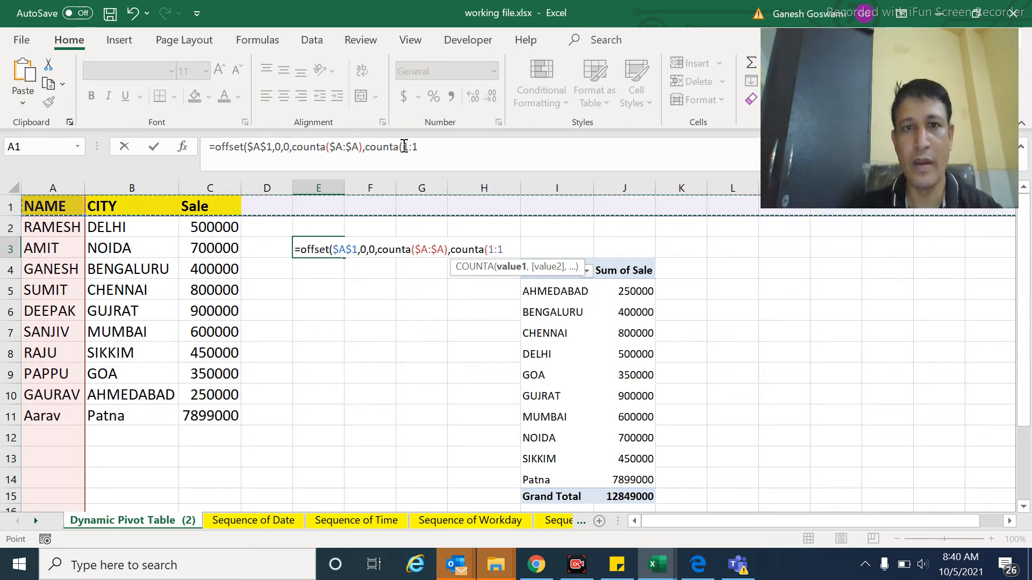
click(431, 145)
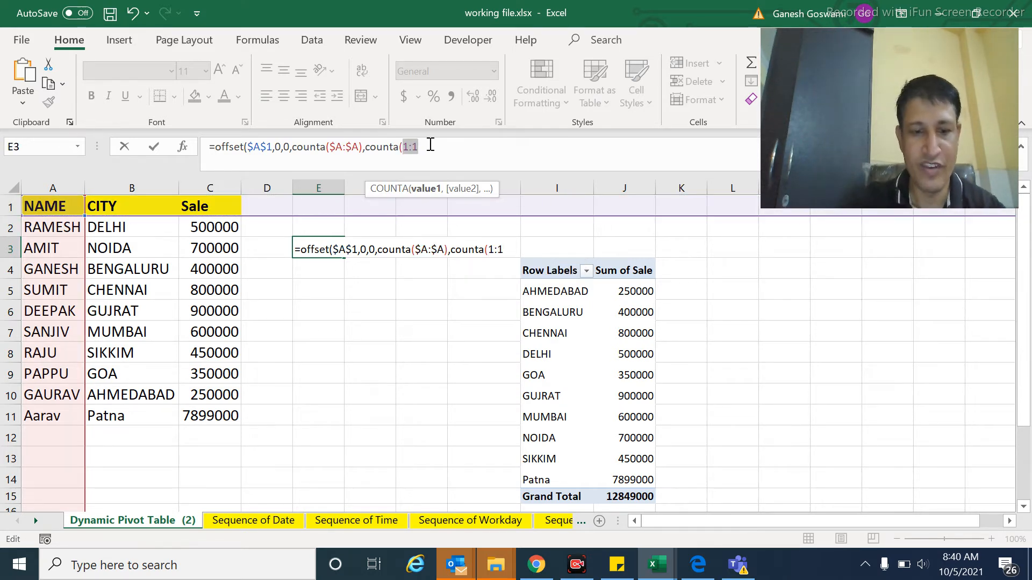
key(F4)
click(431, 145)
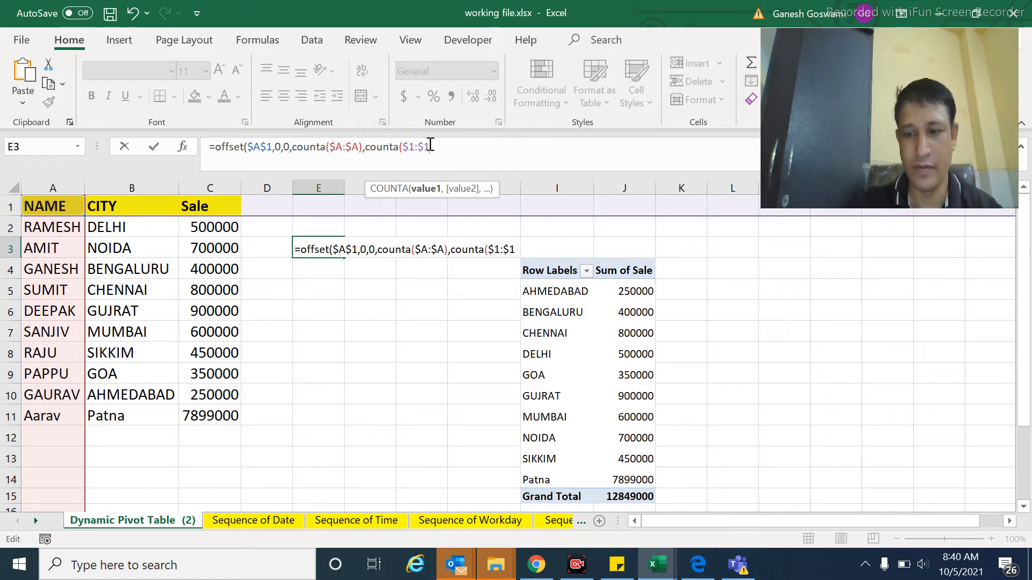
Step: Enter the formula with the width range extended to $1:$10, accepting the proposed correction
text(0)
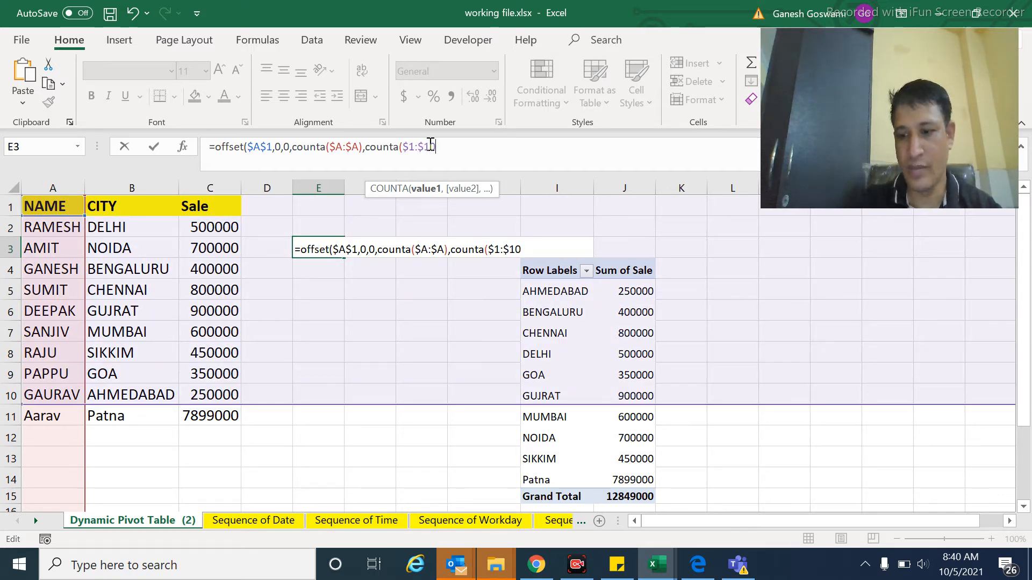
key(Return)
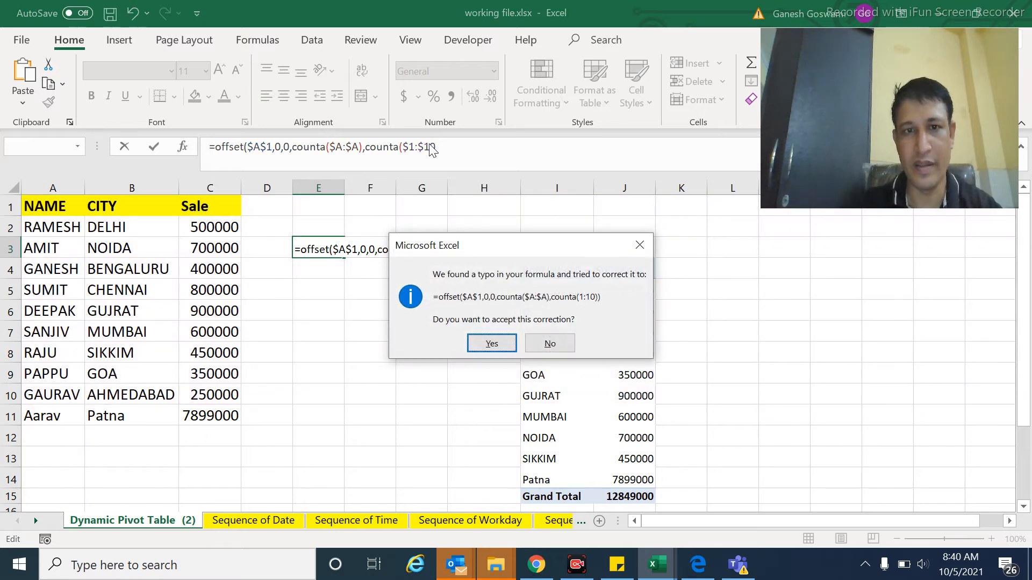
key(Return)
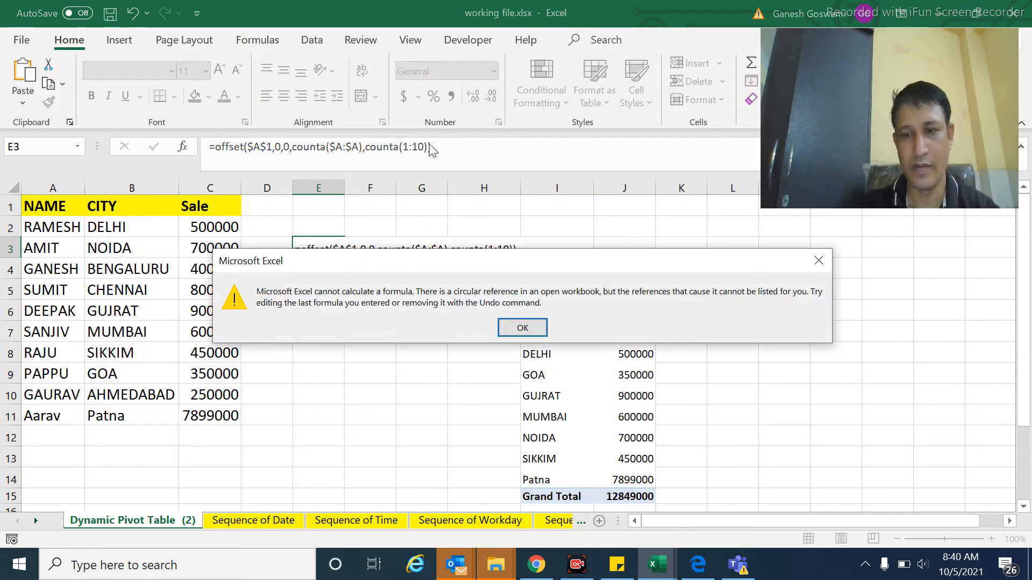
key(Return)
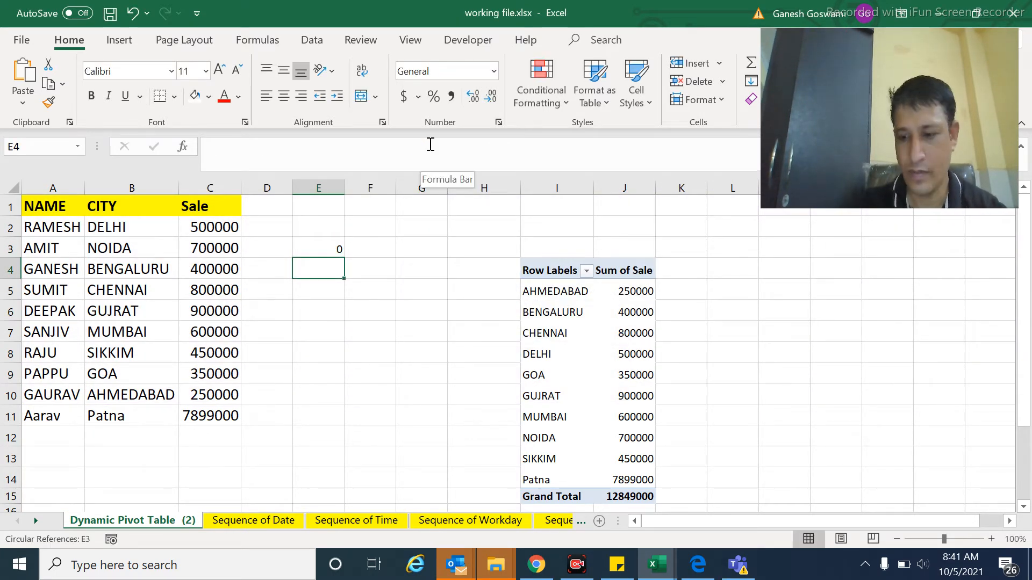
Step: Correct the width COUNTA range in cell E3 to the absolute reference $1:$1 and enter the formula
key(Up)
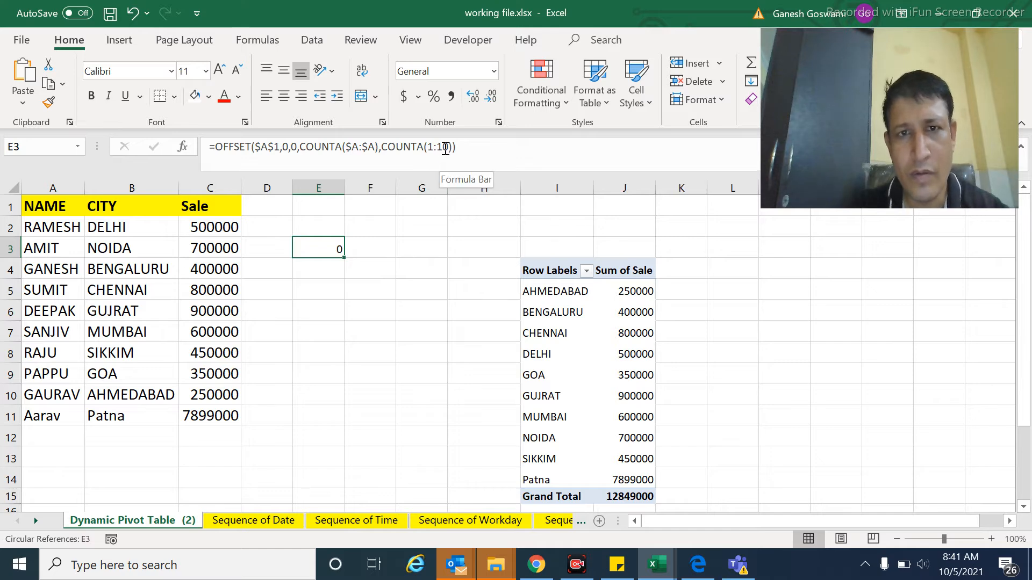
click(445, 149)
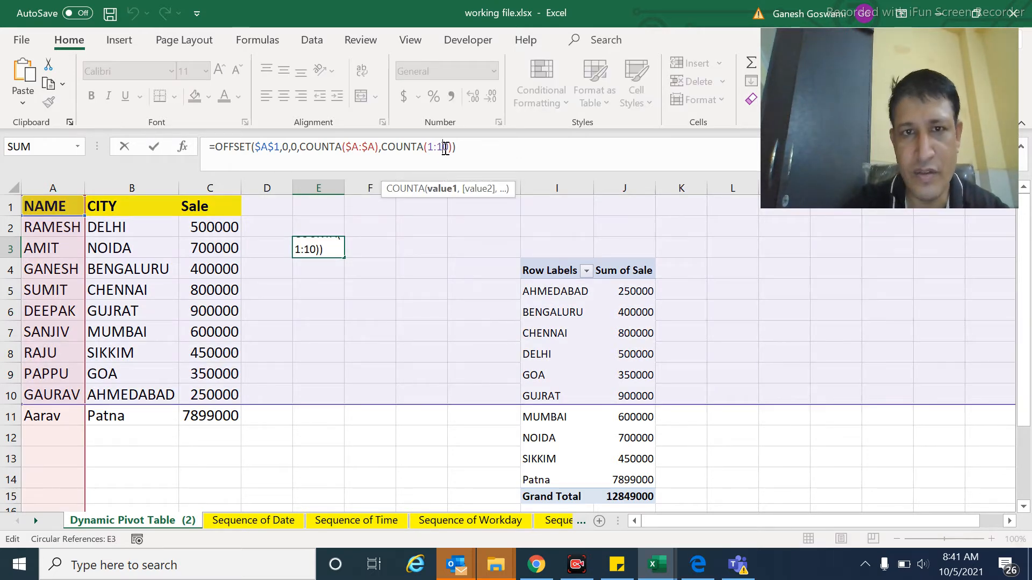
key(BackSpace)
drag(428, 148, 446, 148)
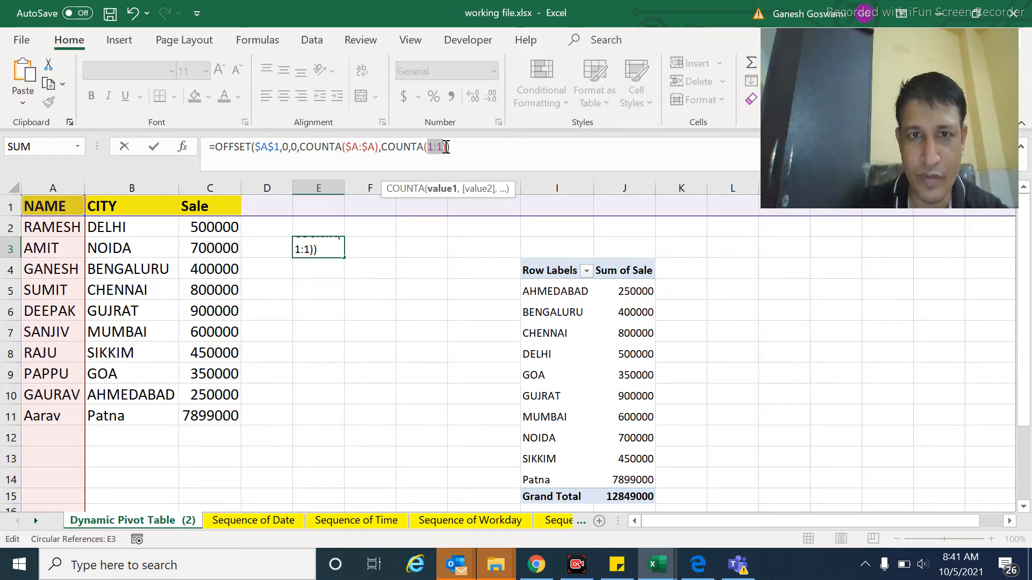
key(F4)
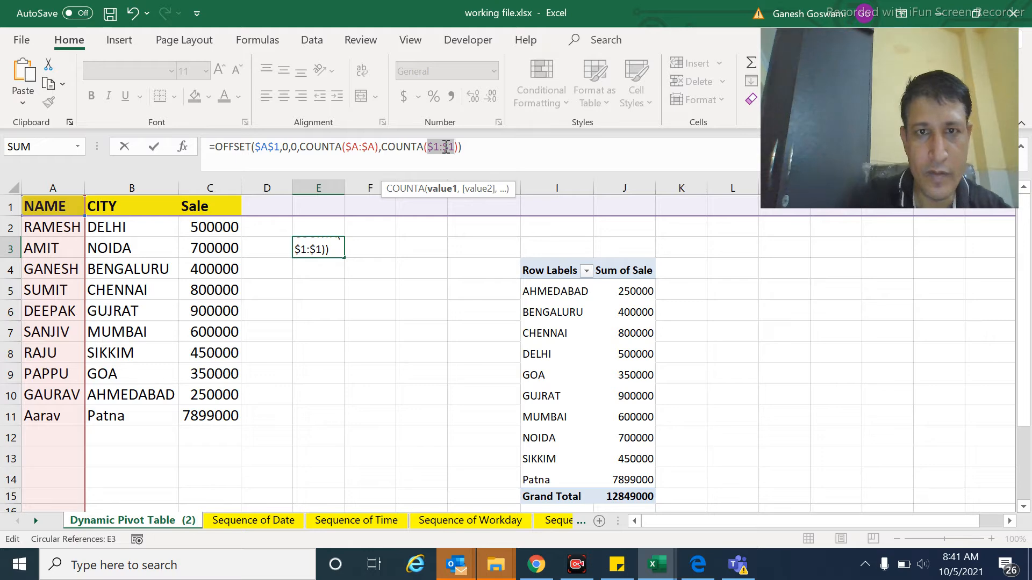
key(Return)
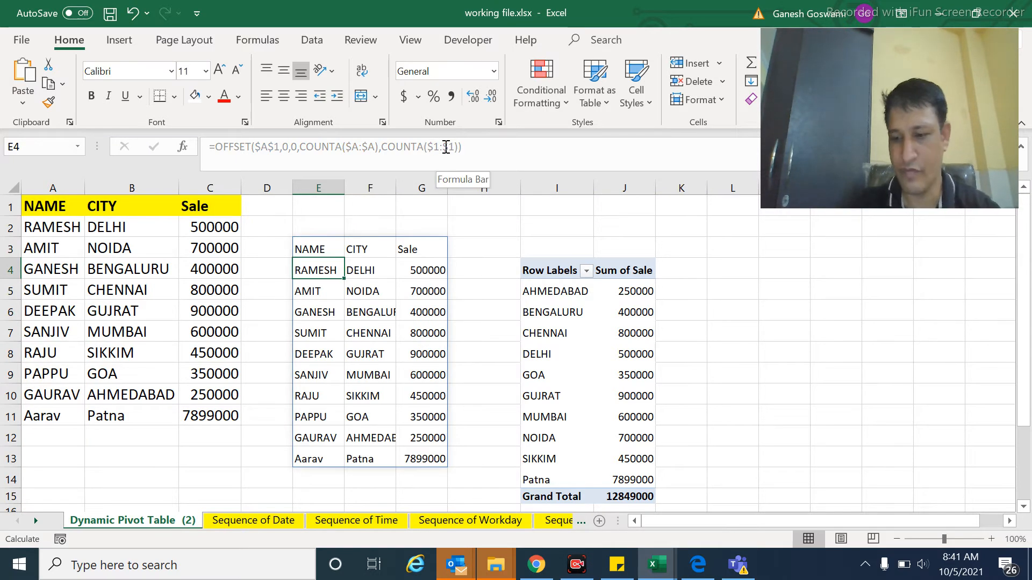
Step: Copy the OFFSET formula text in cell E3 without its equals sign and leave the cell unchanged
key(Up)
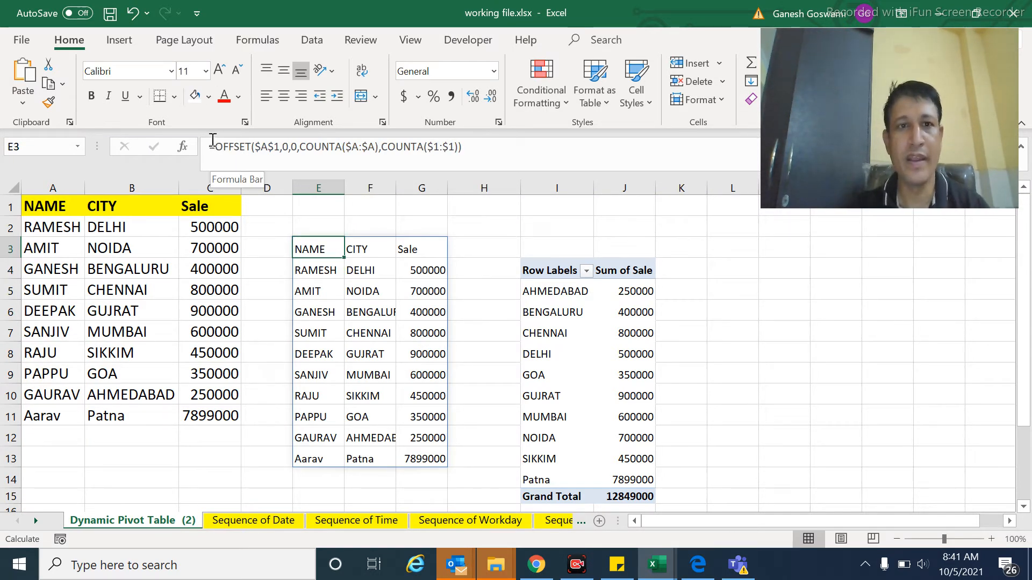
drag(215, 145, 494, 149)
key(ctrl+c)
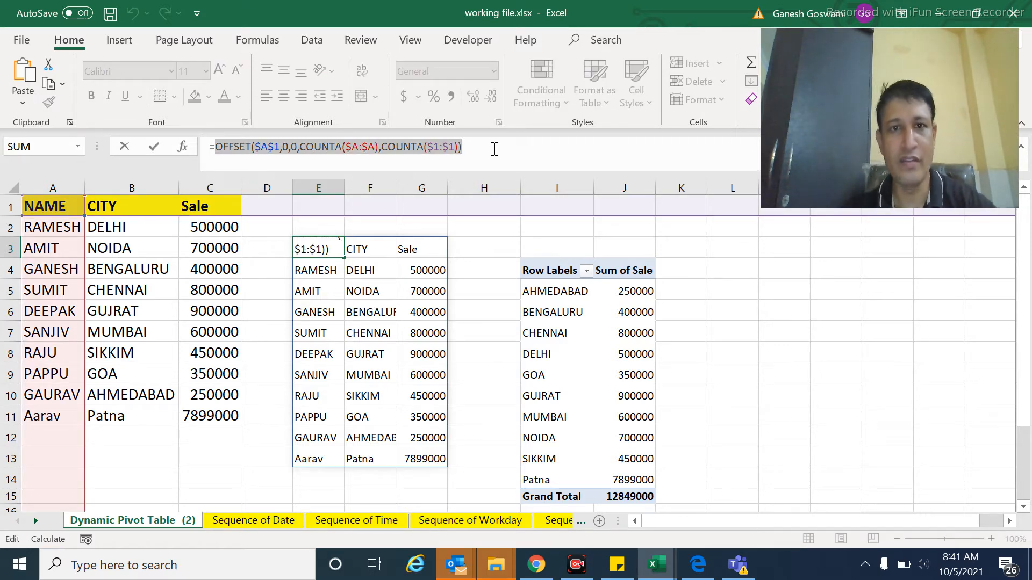
key(Escape)
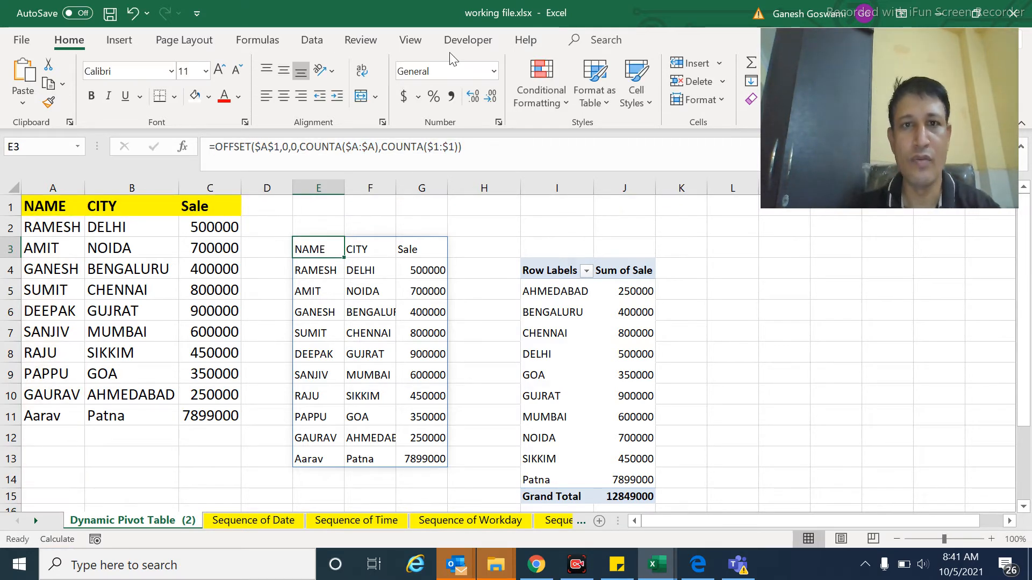
Step: Start a new defined name called GK with workbook scope
click(266, 40)
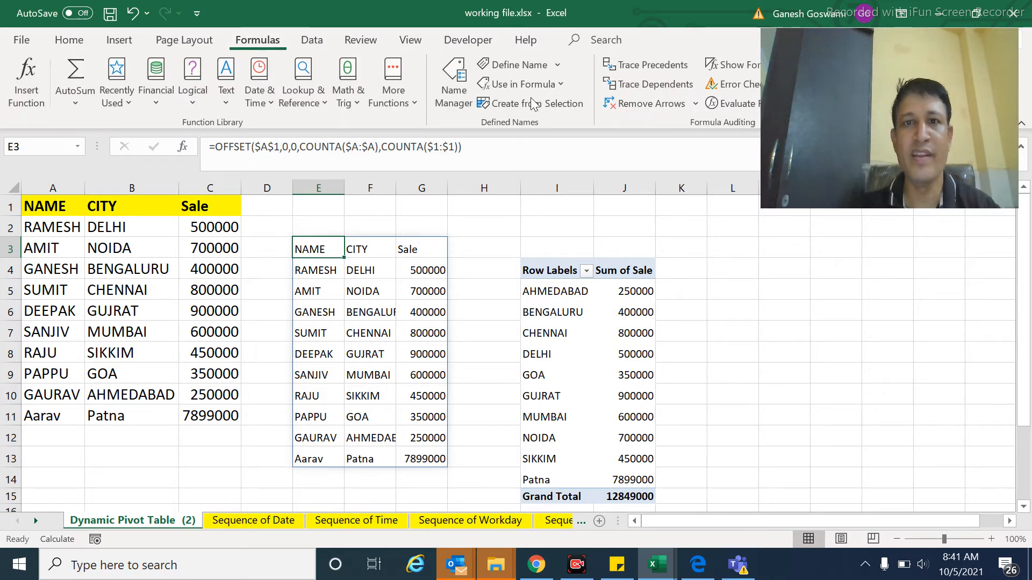
click(507, 64)
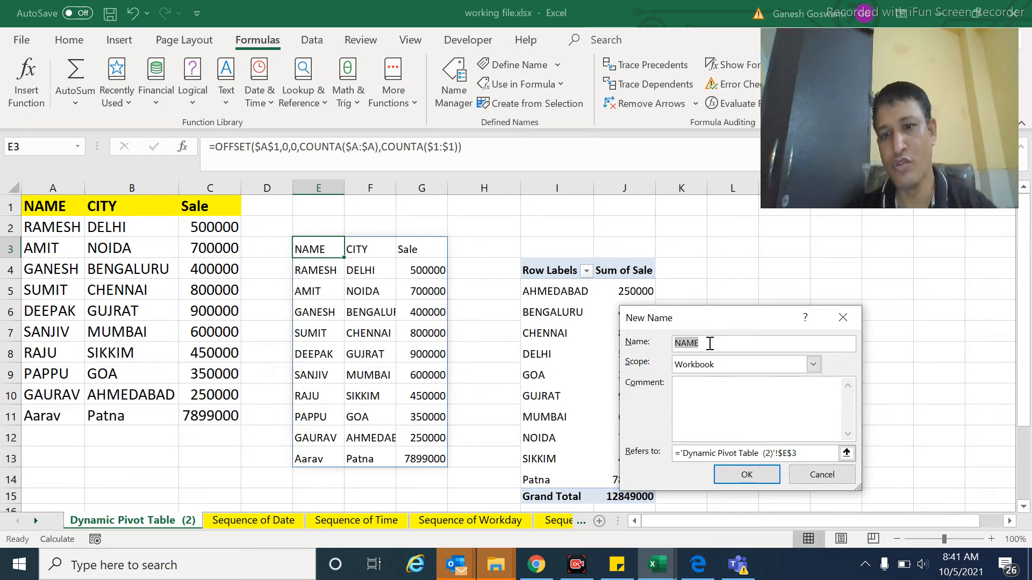
click(709, 343)
key(BackSpace)
key(BackSpace)
key(BackSpace)
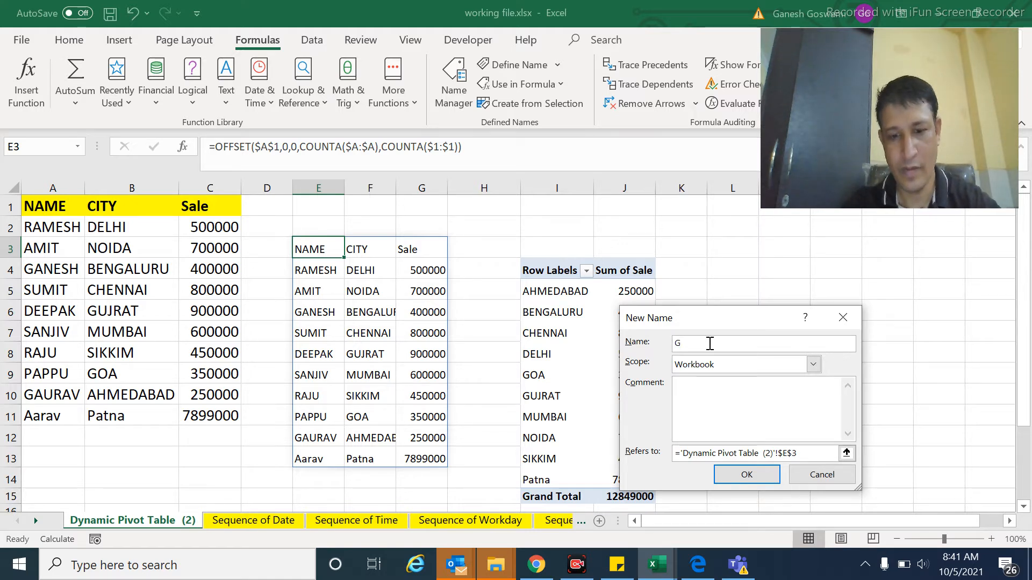
text(GK)
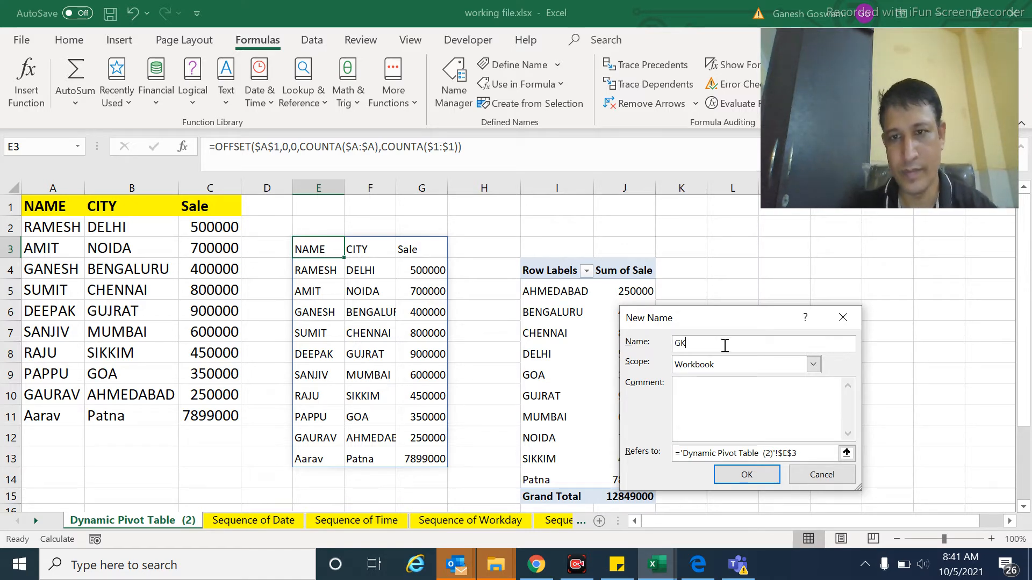
Step: Make the name GK refer to =OFFSET($A$1,0,0,COUNTA($A:$A),COUNTA($1:$1)) by pasting the copied formula, and save the name
click(799, 456)
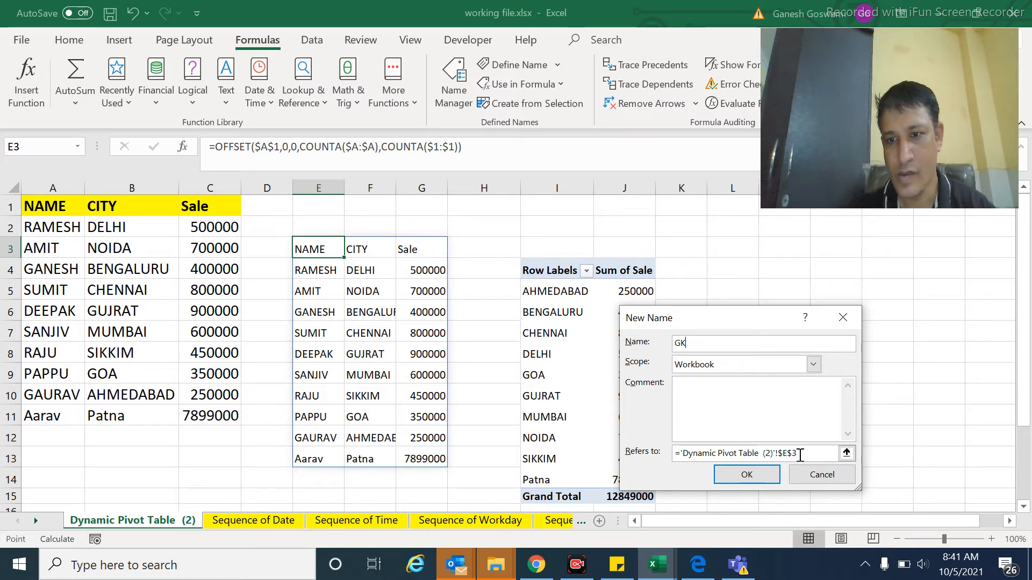
key(BackSpace)
key(BackSpace)
key(BackSpace)
key(BackSpace)
key(BackSpace)
key(BackSpace)
key(BackSpace)
key(BackSpace)
key(BackSpace)
key(BackSpace)
key(BackSpace)
key(BackSpace)
key(BackSpace)
key(BackSpace)
key(BackSpace)
key(BackSpace)
key(BackSpace)
key(BackSpace)
key(BackSpace)
key(BackSpace)
key(BackSpace)
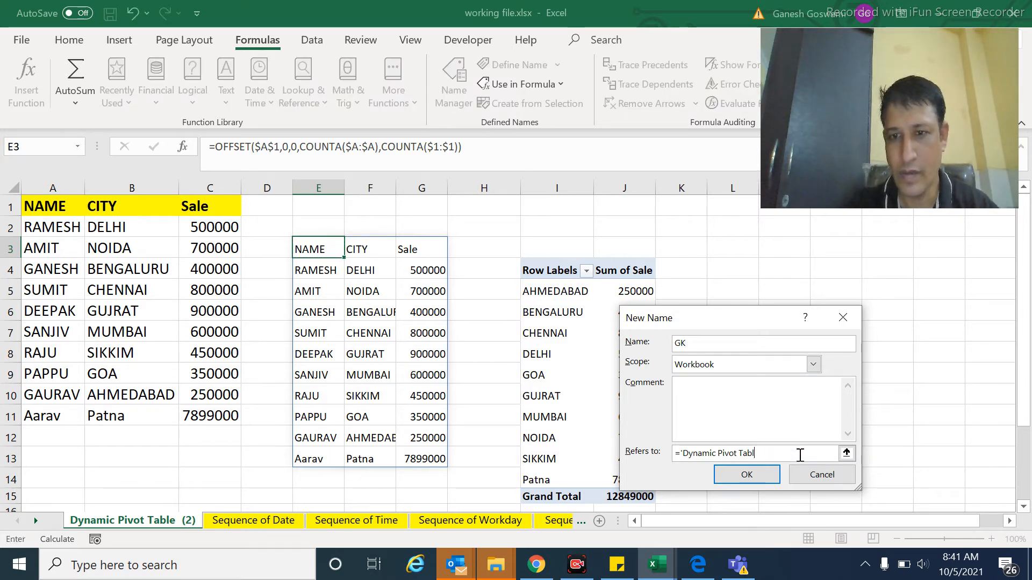
key(BackSpace)
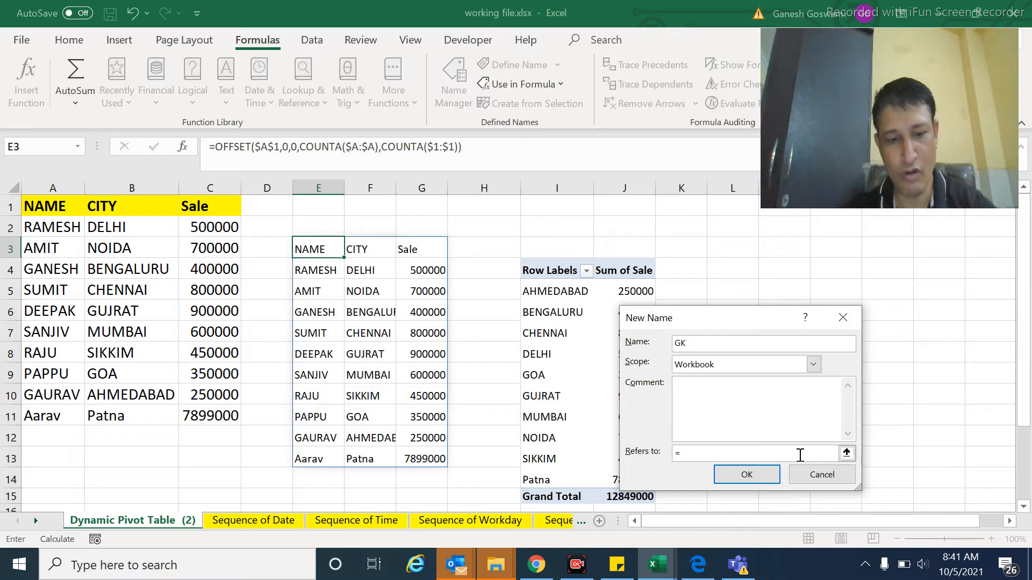
key(ctrl+v)
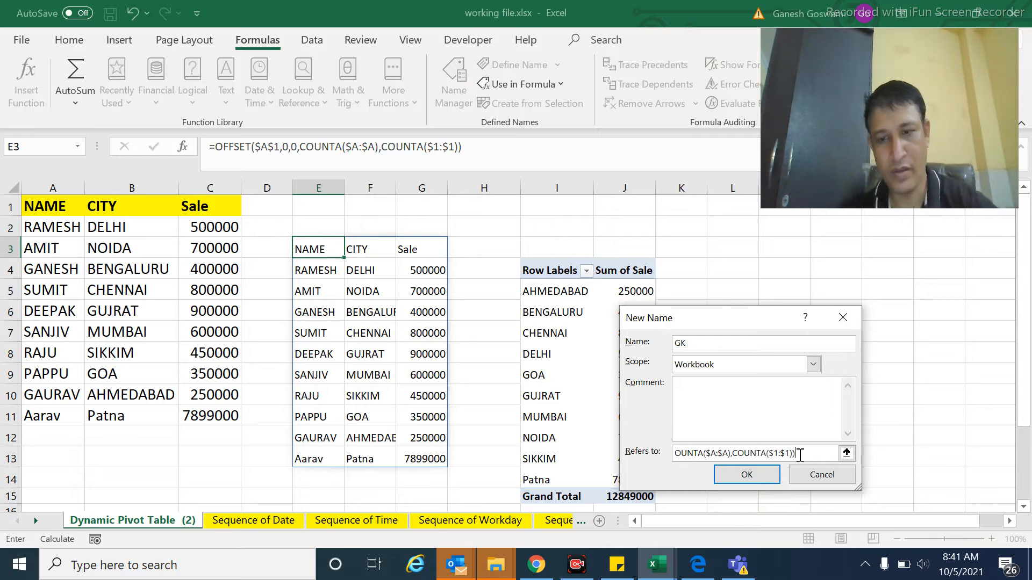
click(746, 476)
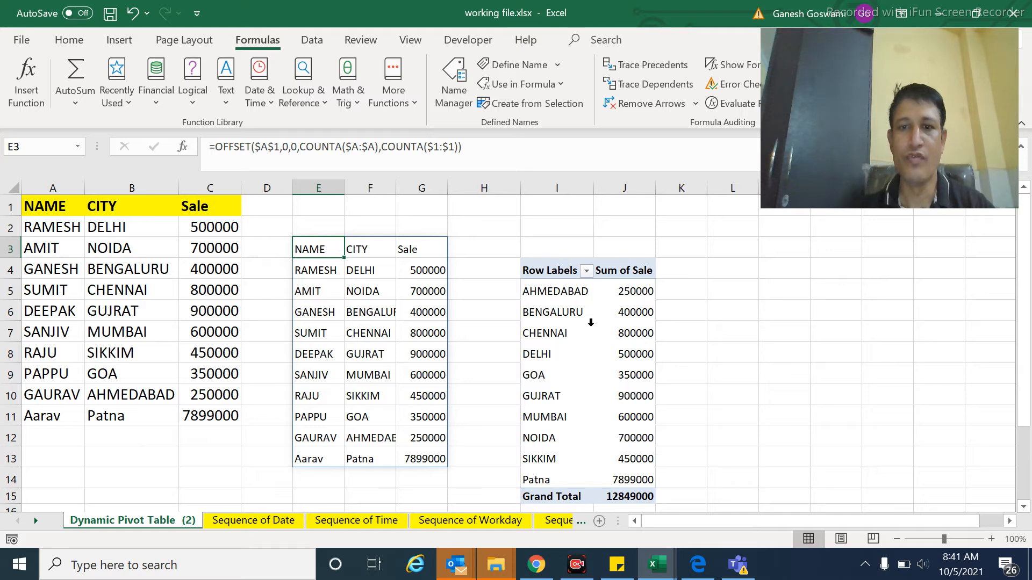
Step: Change the PivotTable's data source to the defined name GK
click(555, 300)
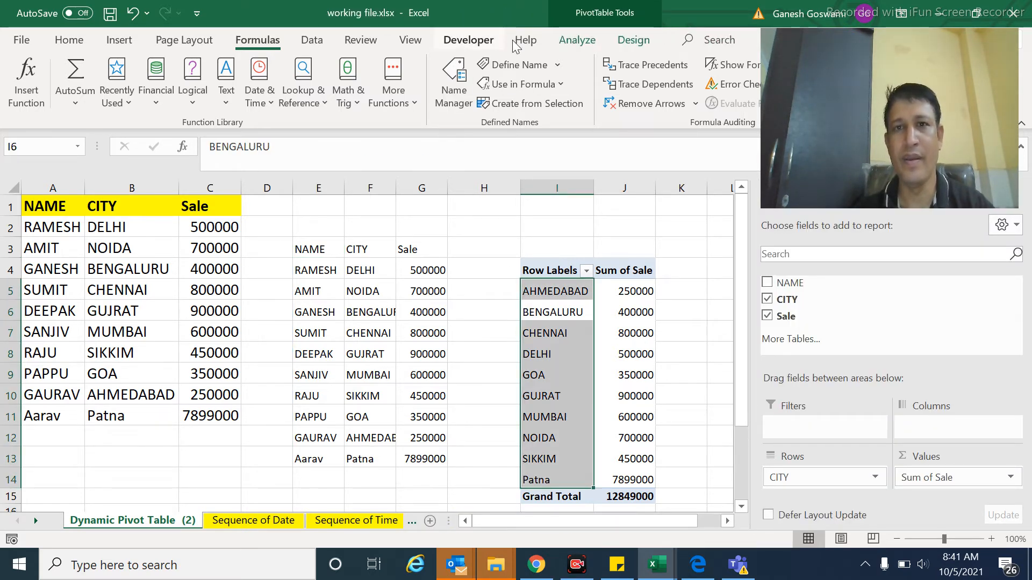
click(576, 40)
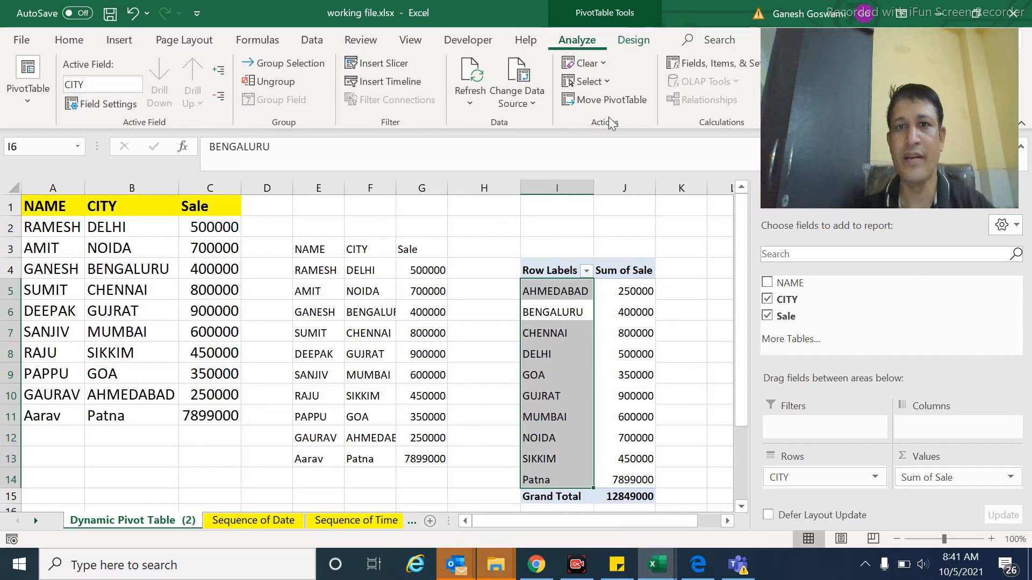
click(509, 87)
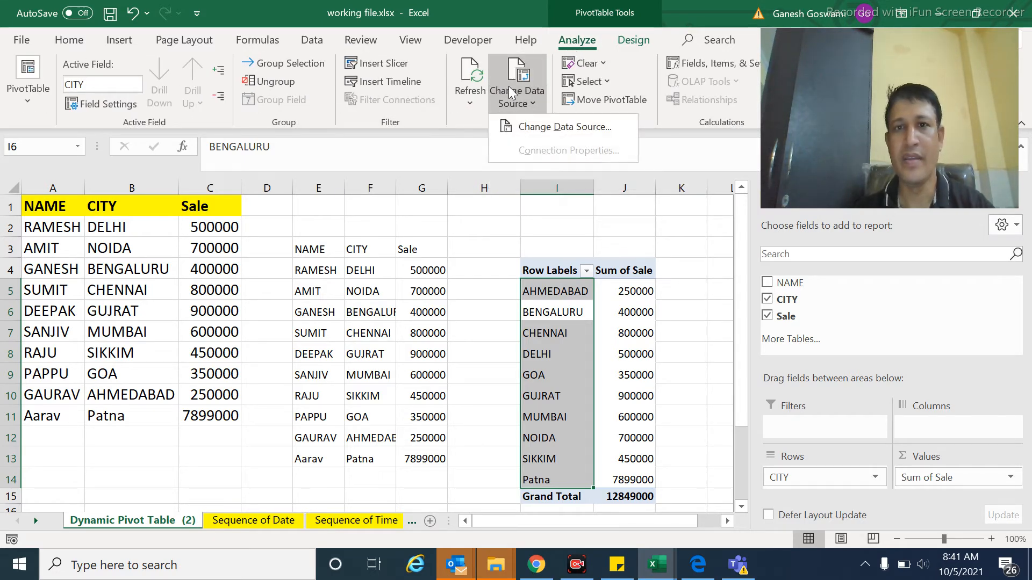
click(534, 127)
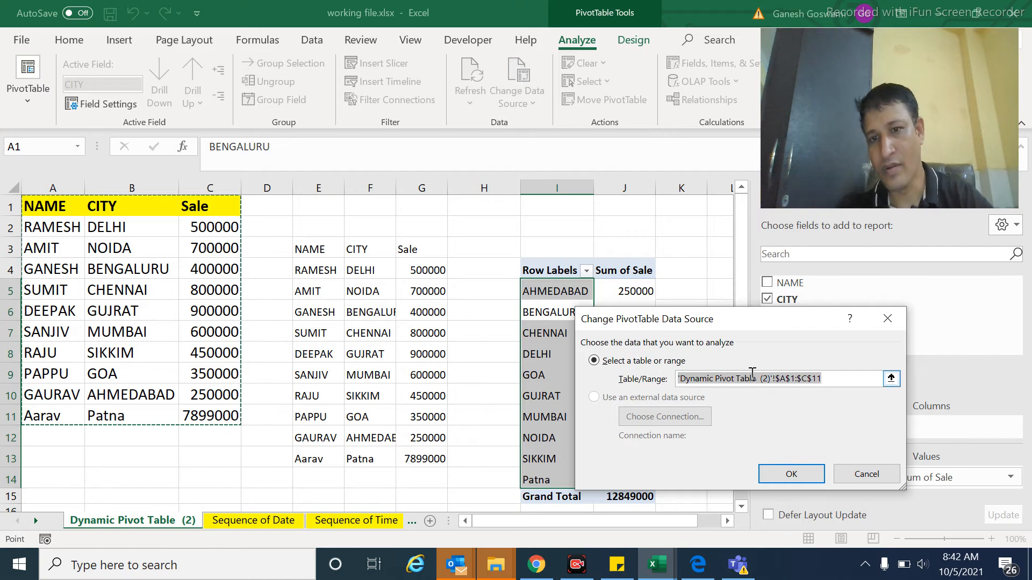
text(G)
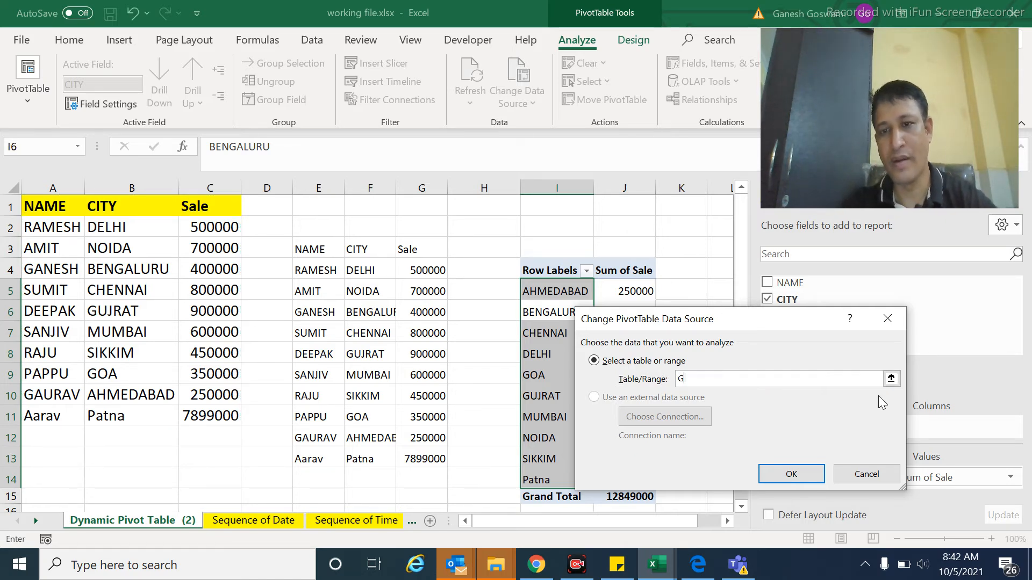
text(K)
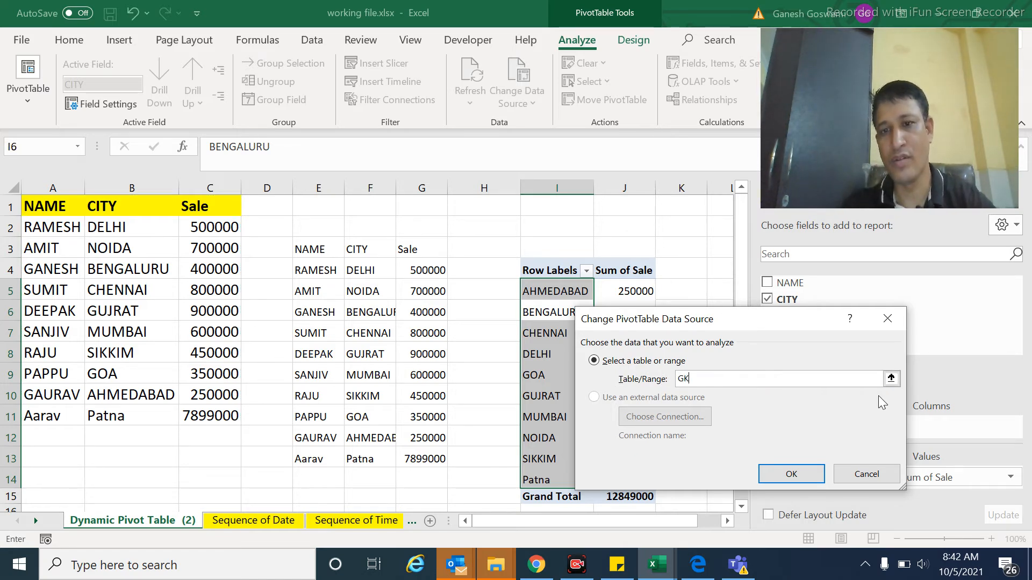
click(791, 475)
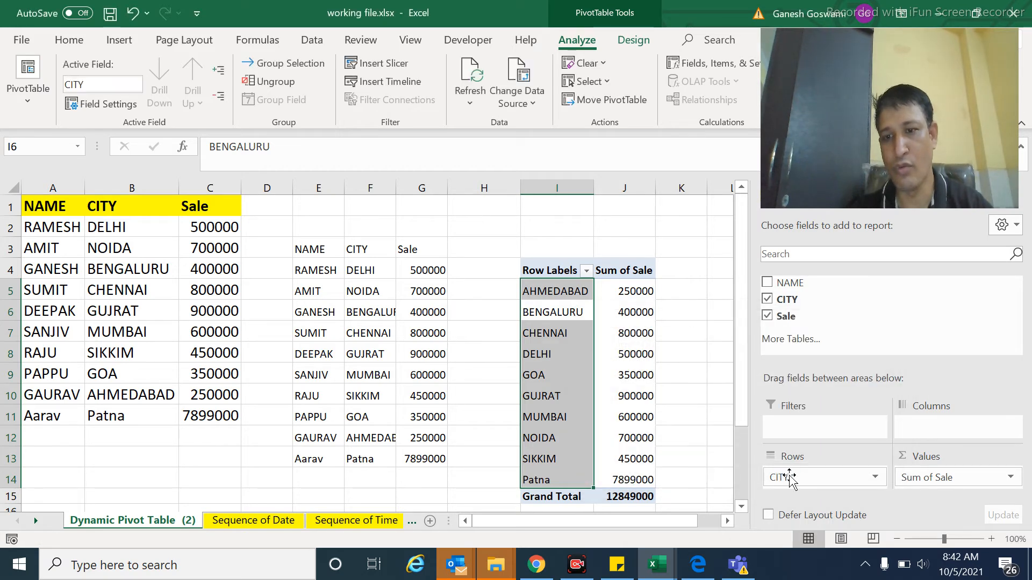
Step: Delete the OFFSET formula and its spilled output in E3:G13
click(314, 249)
key(shift+Right)
key(shift+Right)
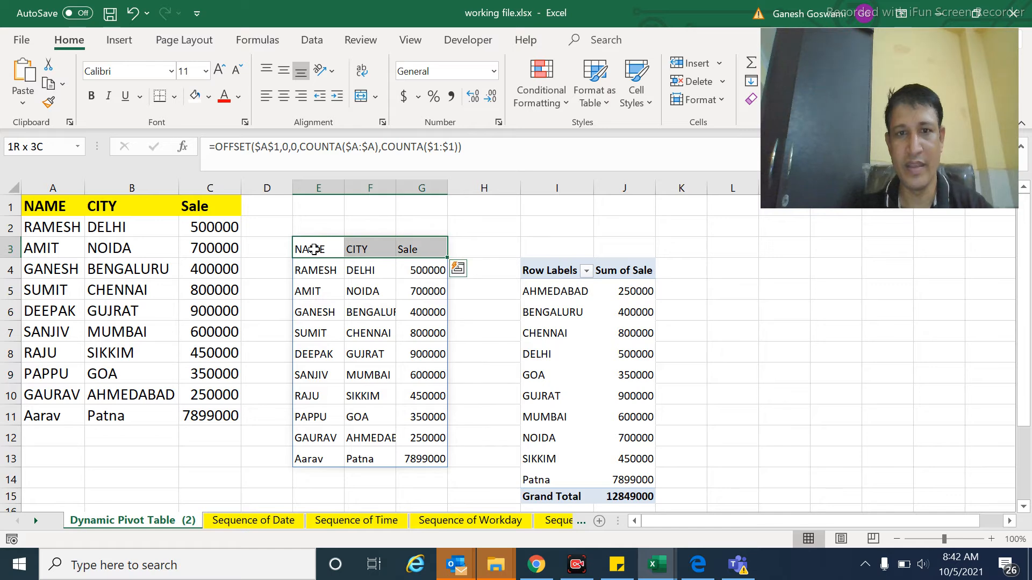
key(ctrl+shift+Down)
key(Delete)
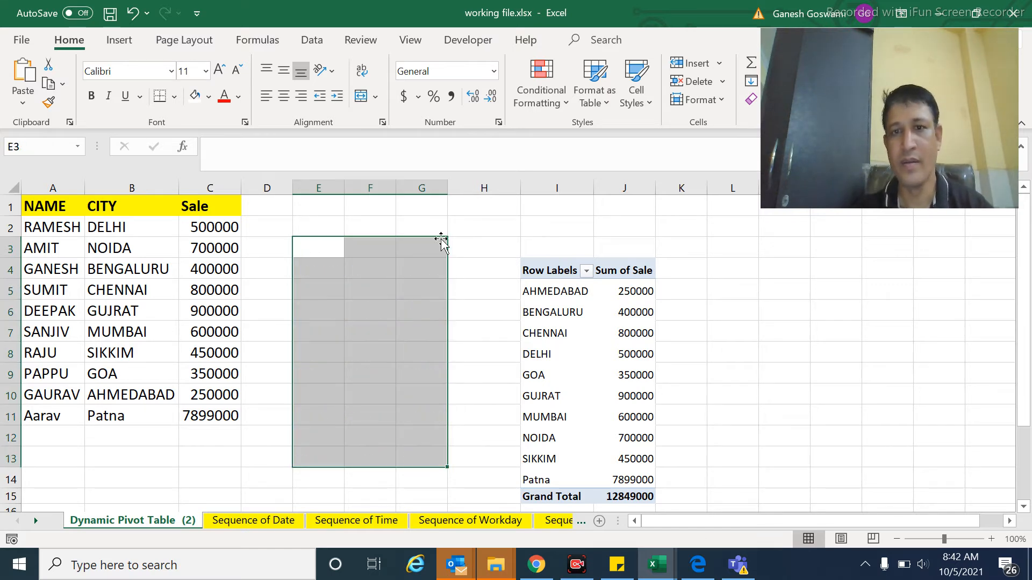
click(362, 269)
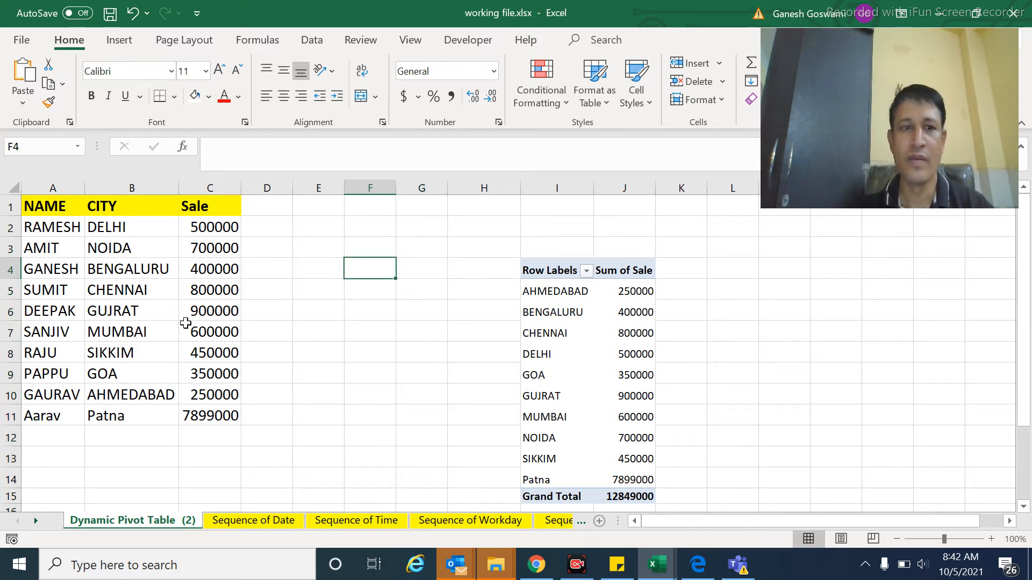
Step: Add a record in row 12 with a person's name, city Jharia and sale 7930300, and refresh the PivotTable
click(37, 438)
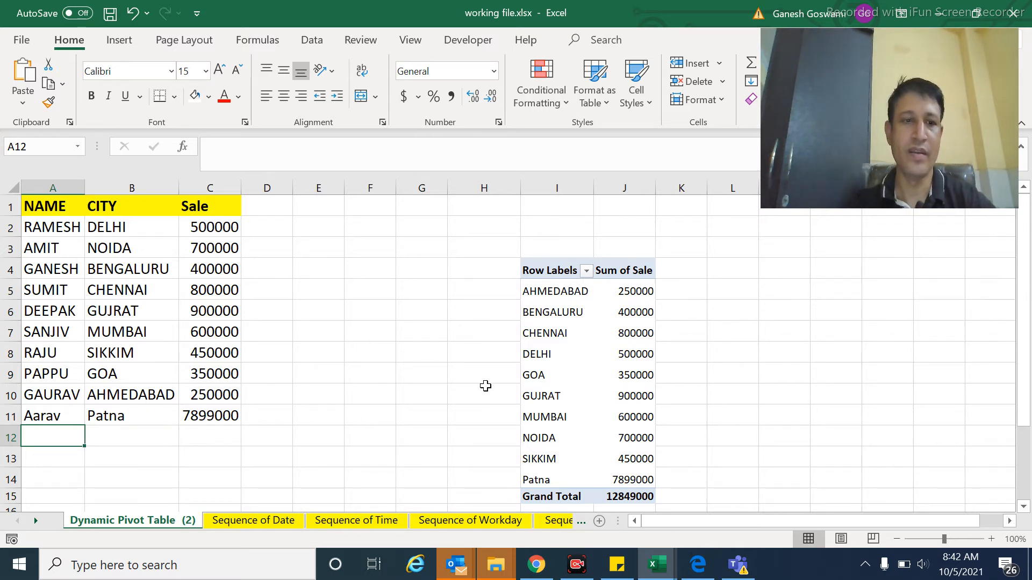
text(Sa)
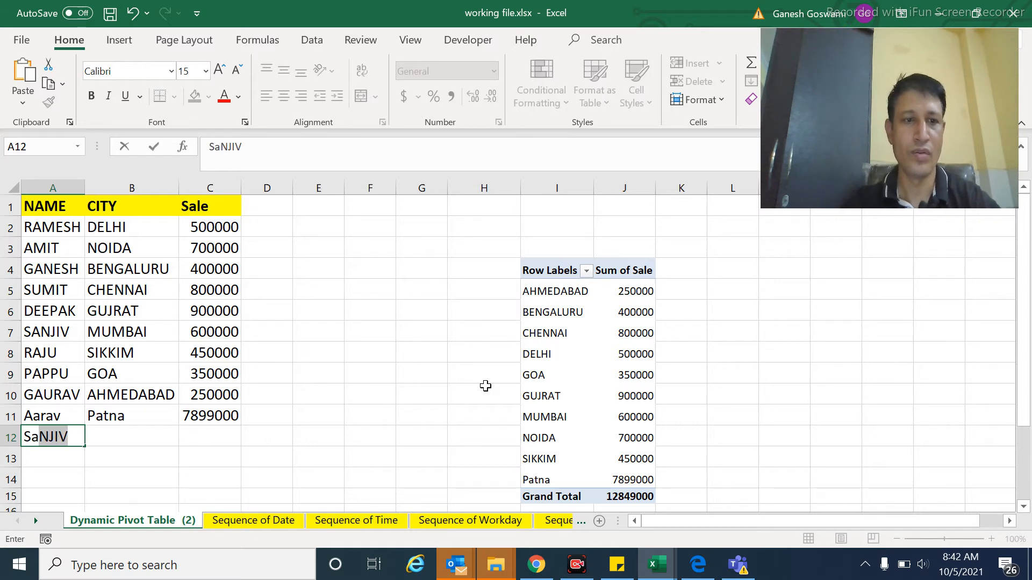
text(urav)
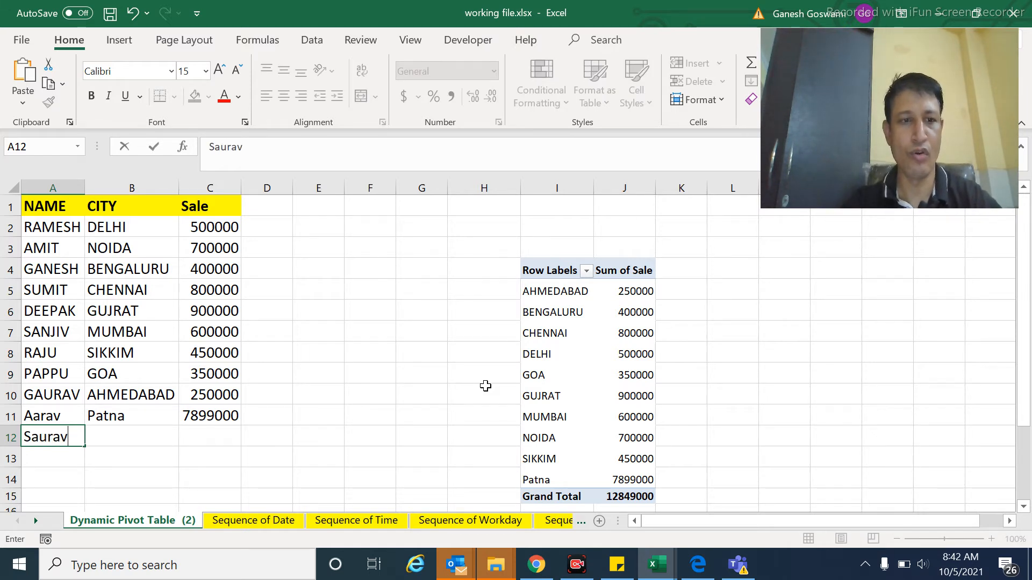
key(Tab)
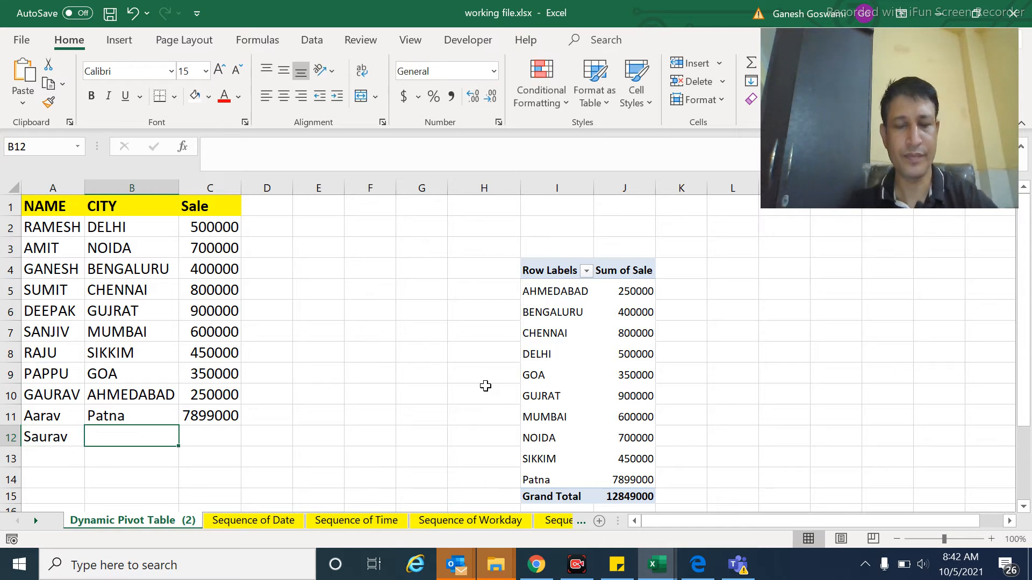
text(Jhar)
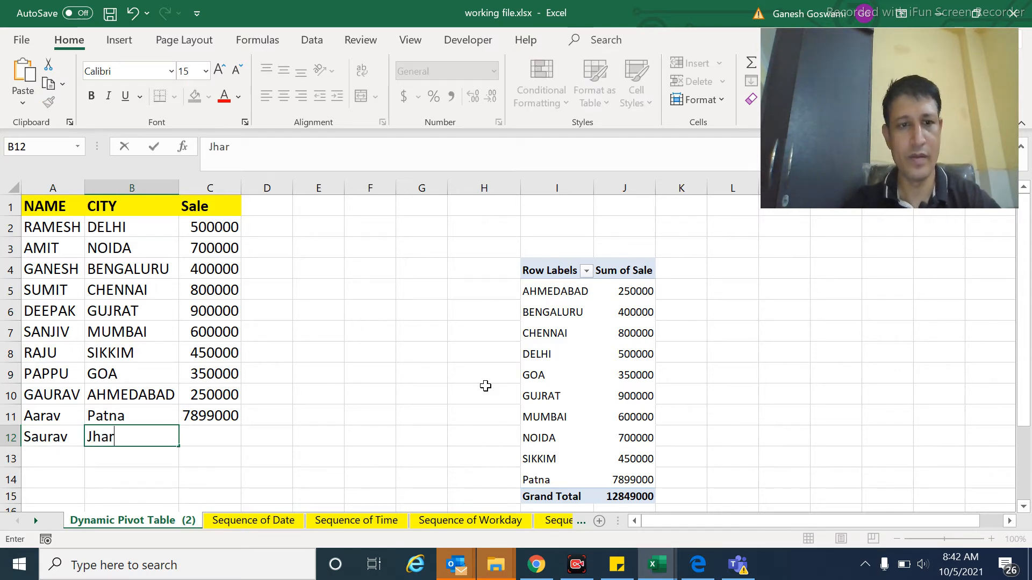
text(ia)
key(Tab)
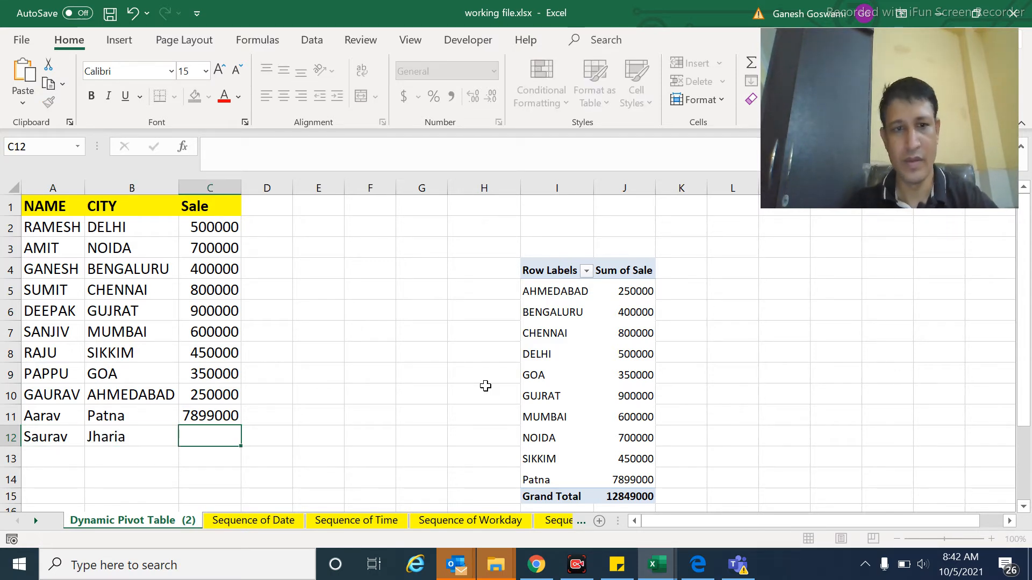
text(7930300)
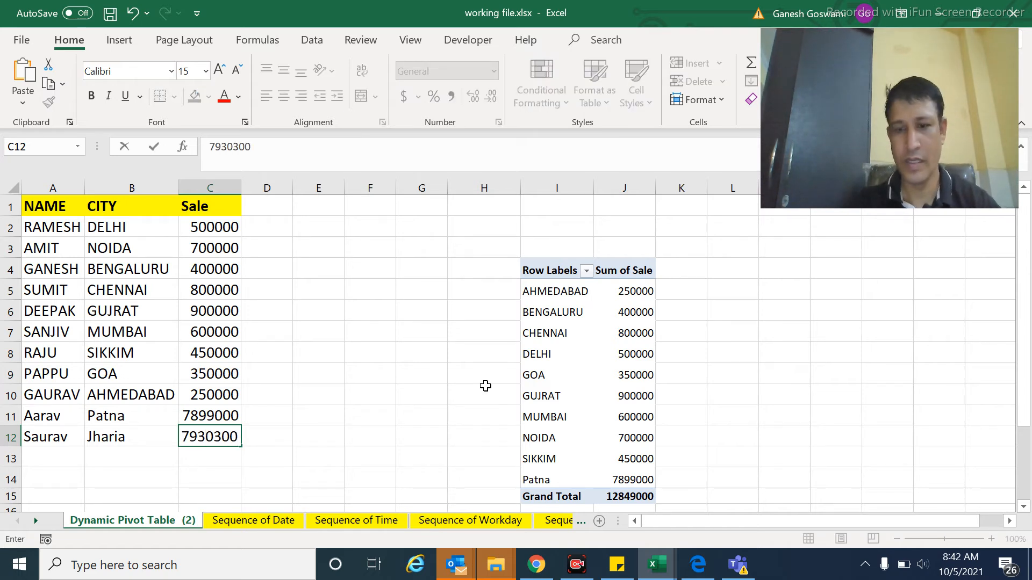
key(Tab)
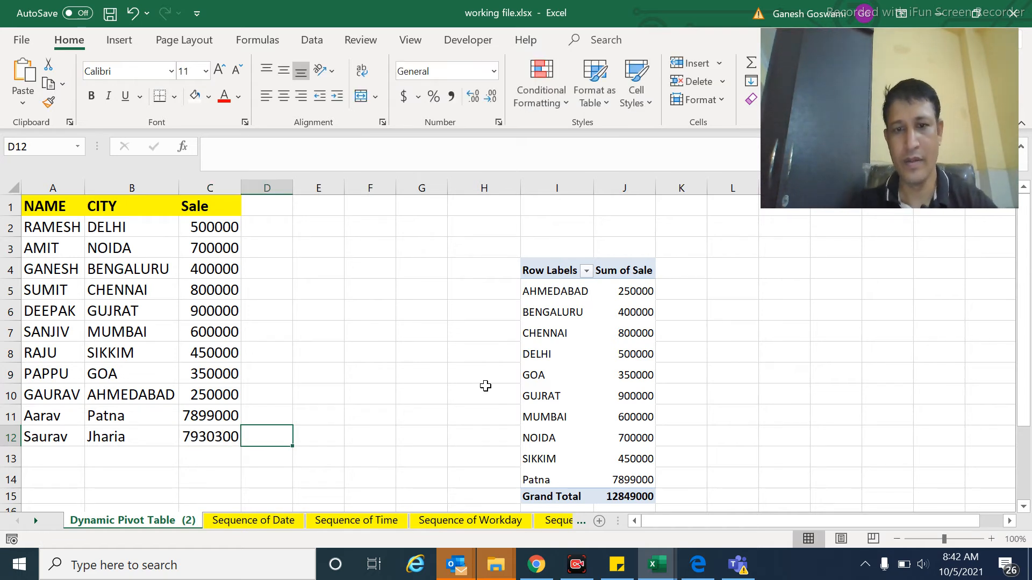
right_click(572, 387)
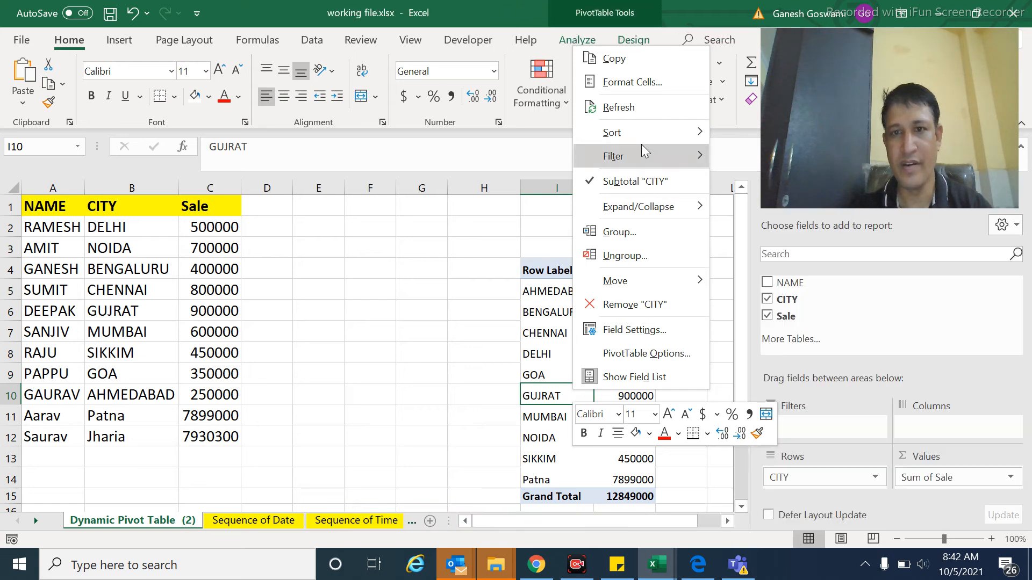
click(608, 107)
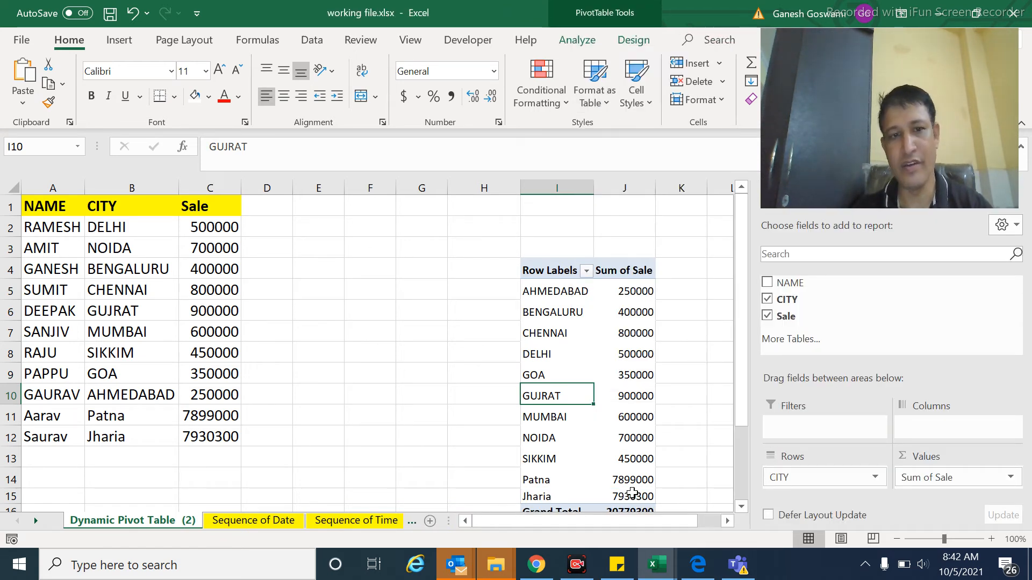
Step: Add a record in row 13 with name xyz, city hkjjl and sale 9000
click(45, 452)
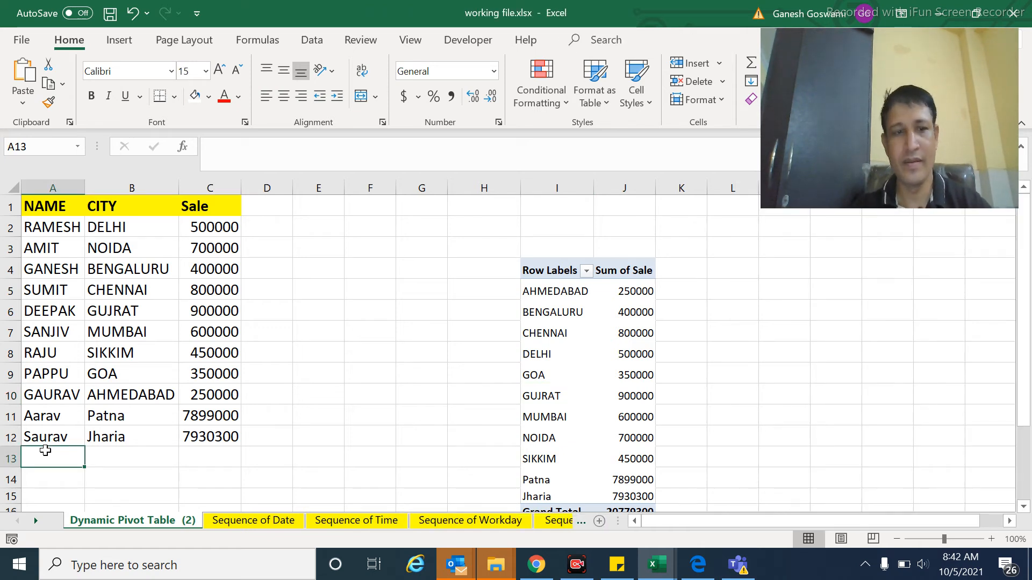
text(xyx)
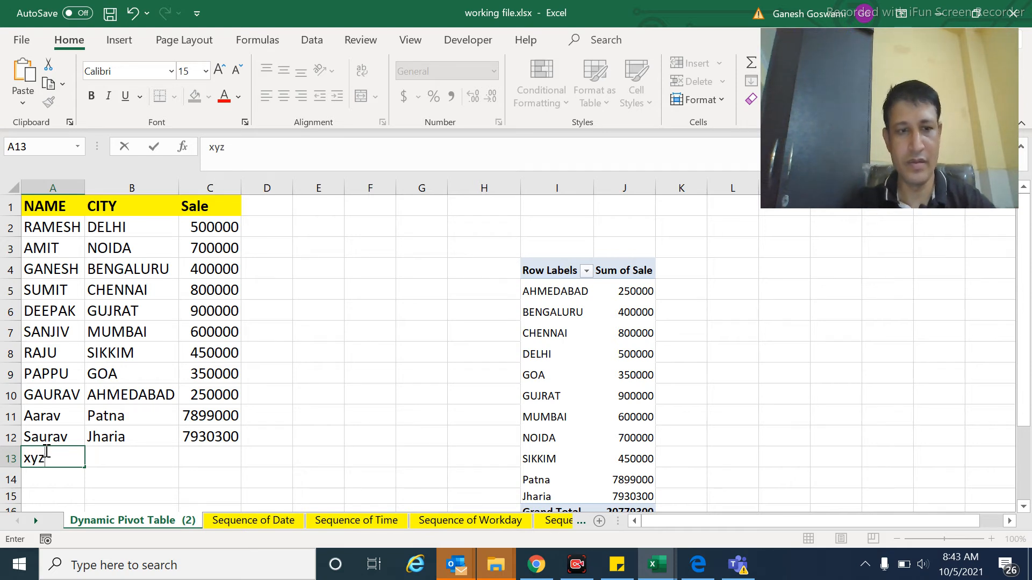
key(Tab)
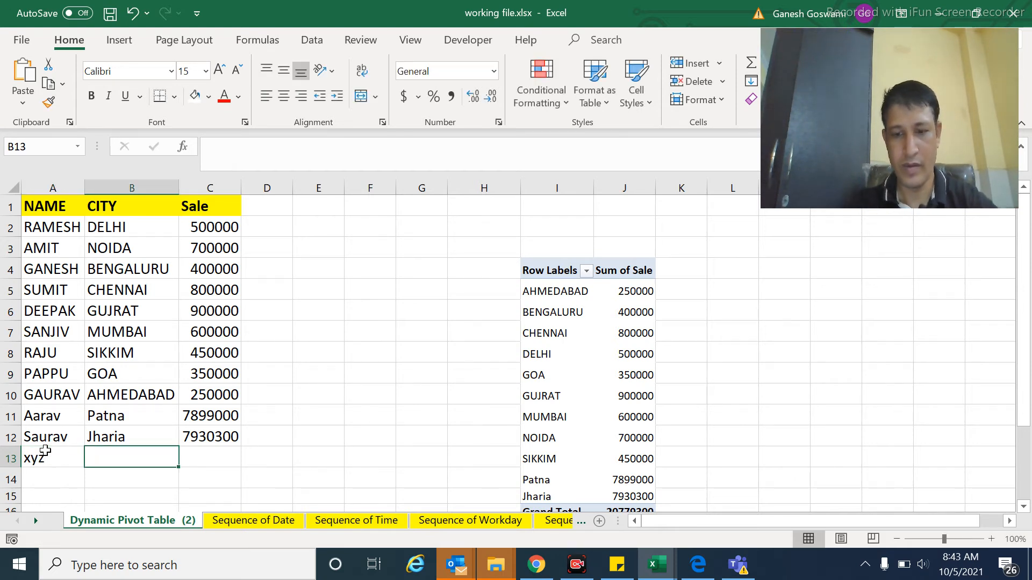
text(hkjjl)
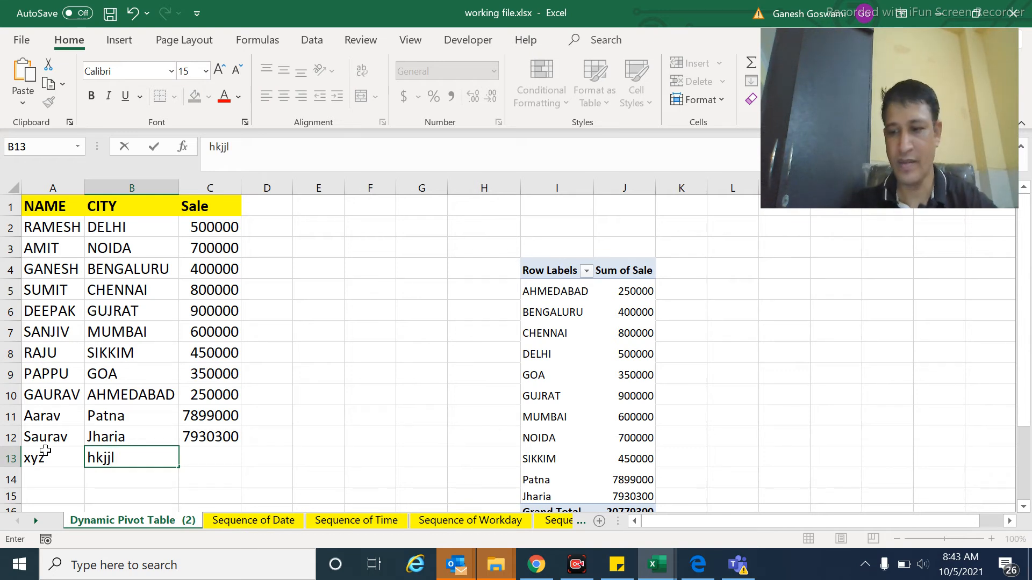
key(Tab)
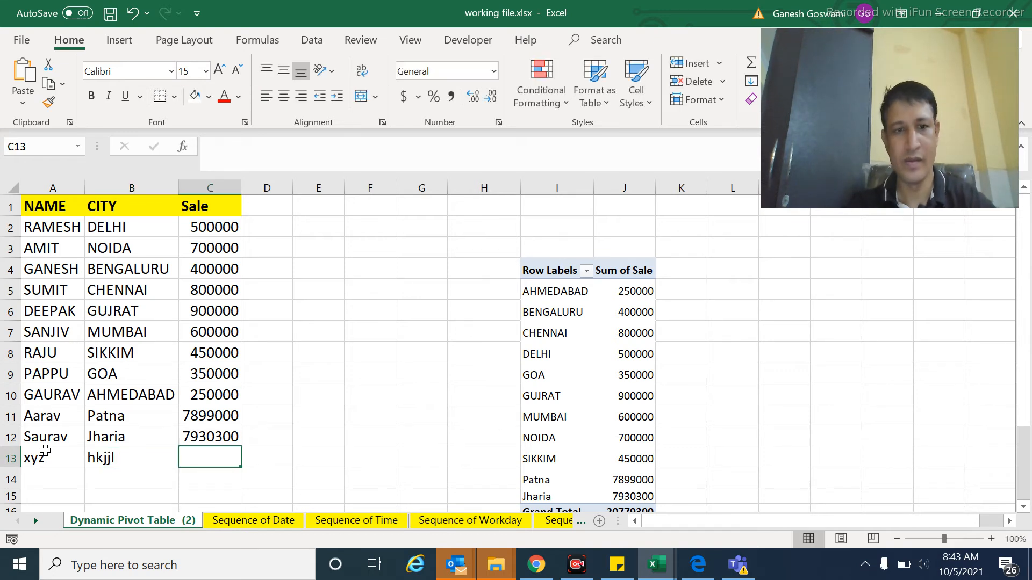
text(90000)
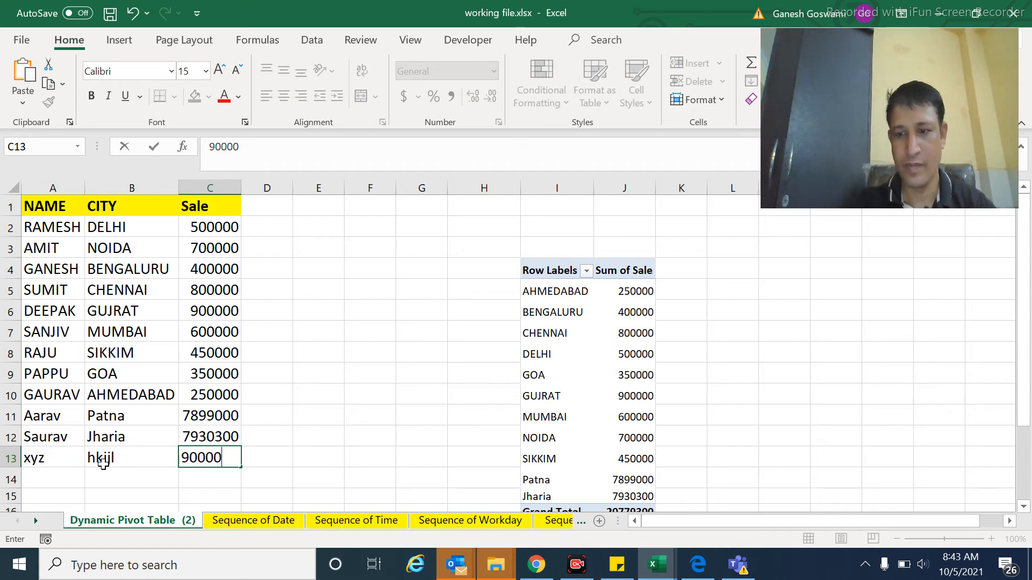
key(BackSpace)
click(578, 403)
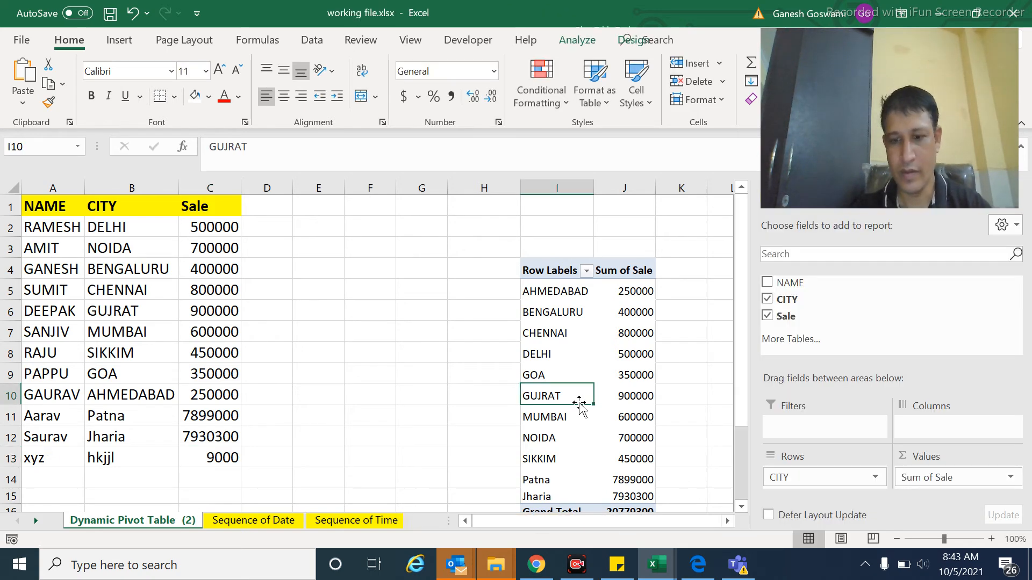
Step: Refresh the PivotTable and select its hkjjl row just above the grand total
right_click(567, 357)
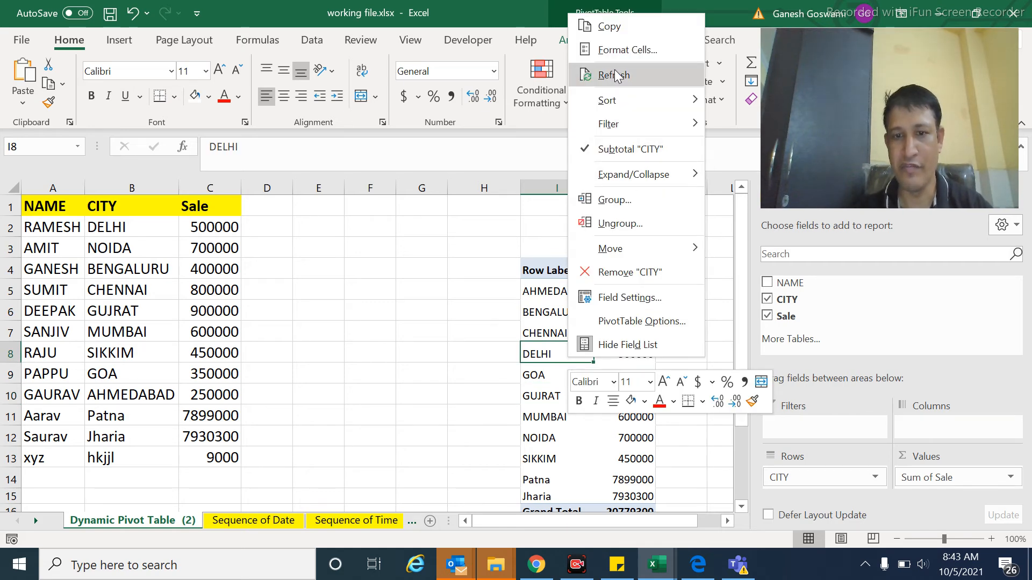
click(616, 75)
click(566, 446)
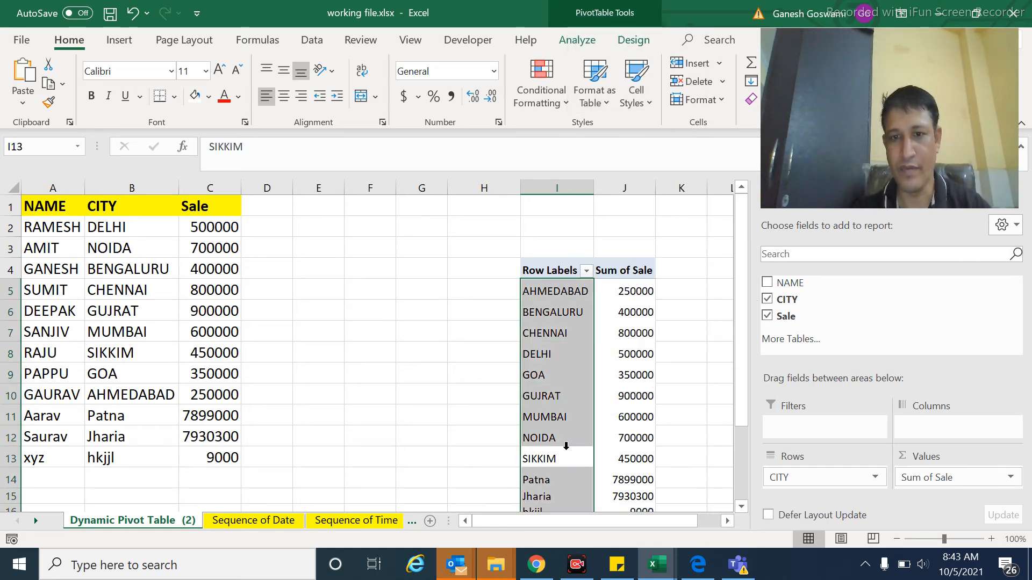
key(Down)
key(Down)
key(Down)
key(Down)
key(Up)
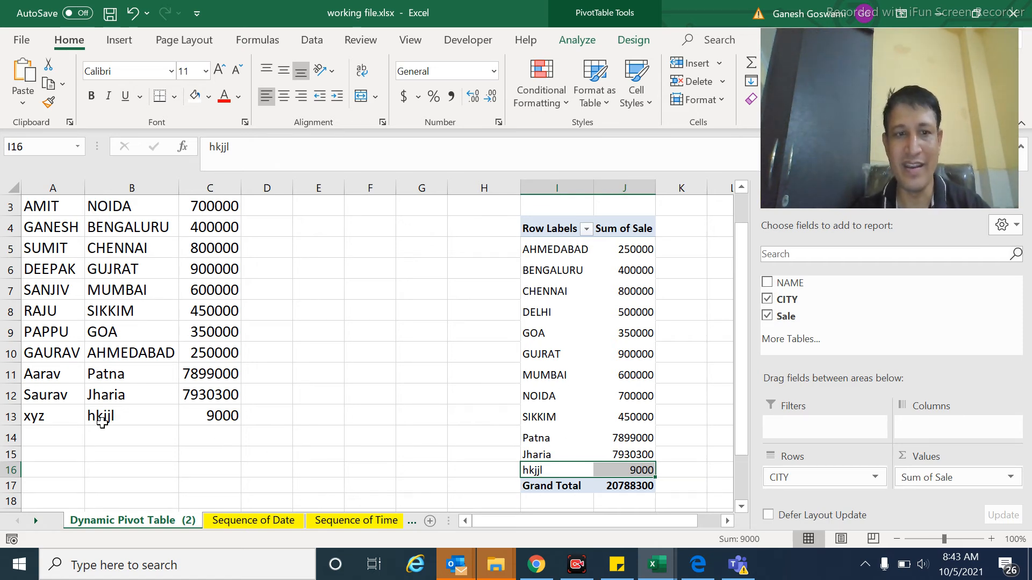
Step: Add a new column header Target in cell D1 beside the Sale header
mouse_move(647, 471)
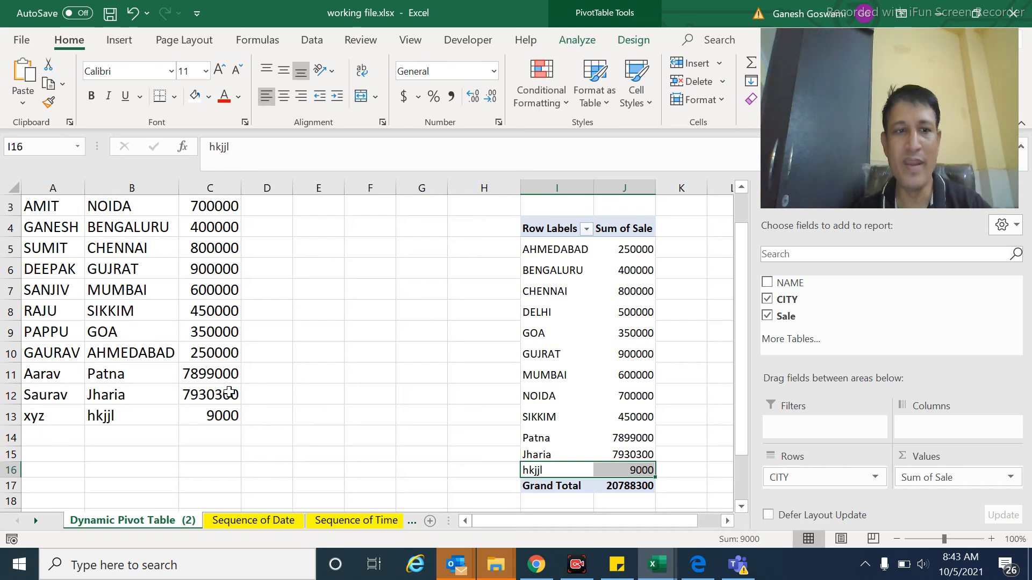
click(266, 354)
key(ctrl+Up)
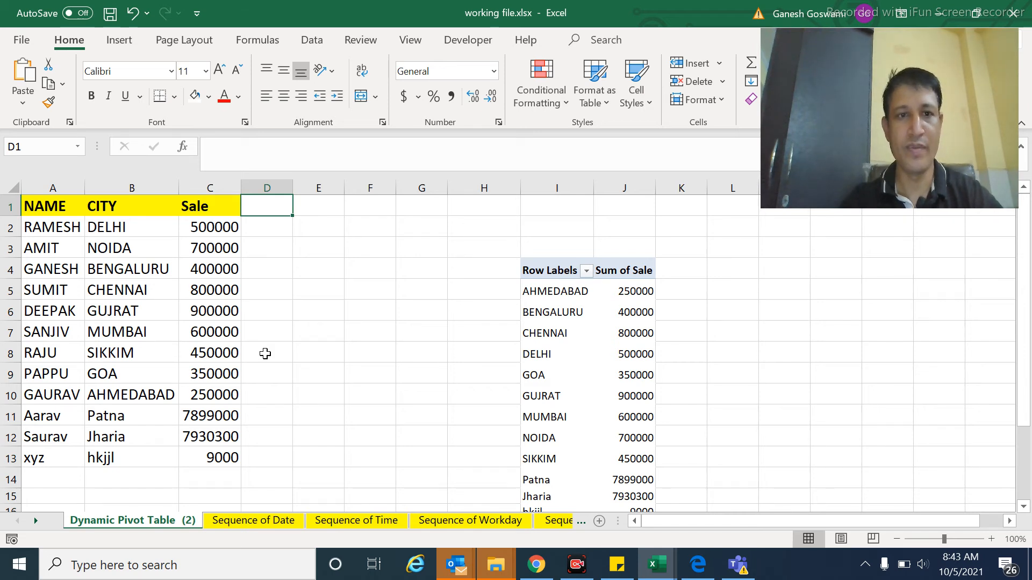
text(Target)
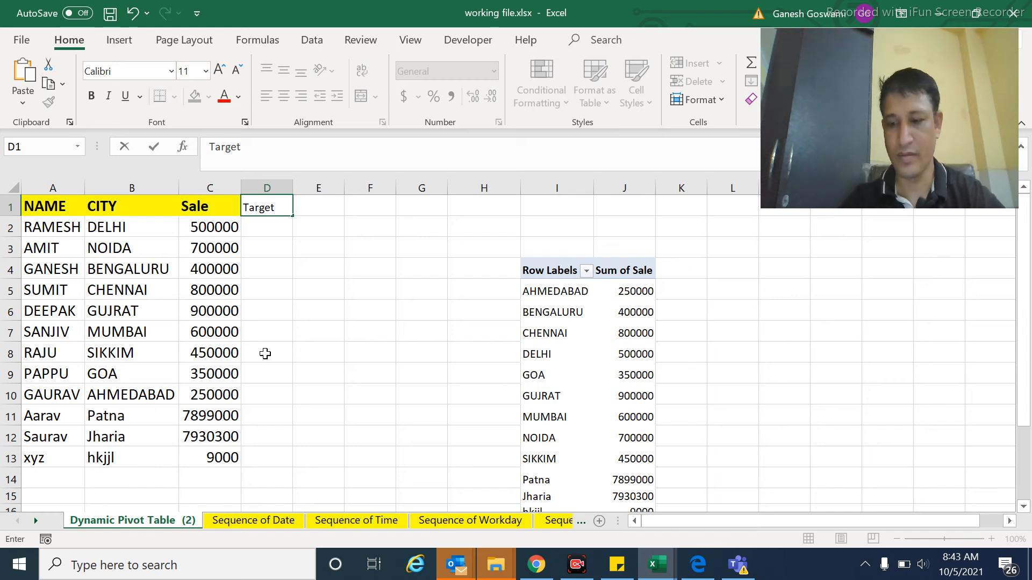
key(Return)
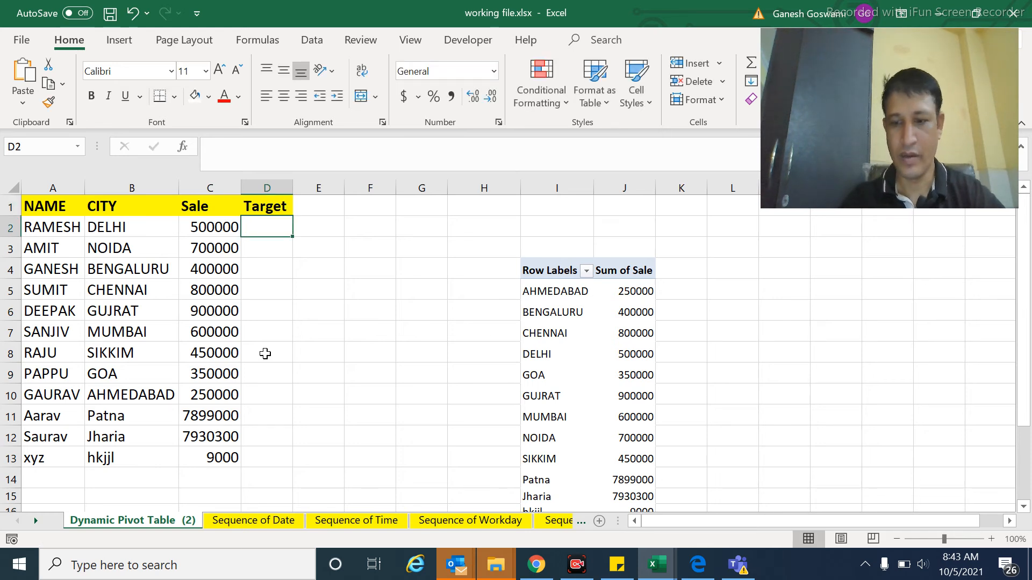
Step: Enter =RANDBETWEEN(500000,800000) in D2 as the first Target value
text(=randbe)
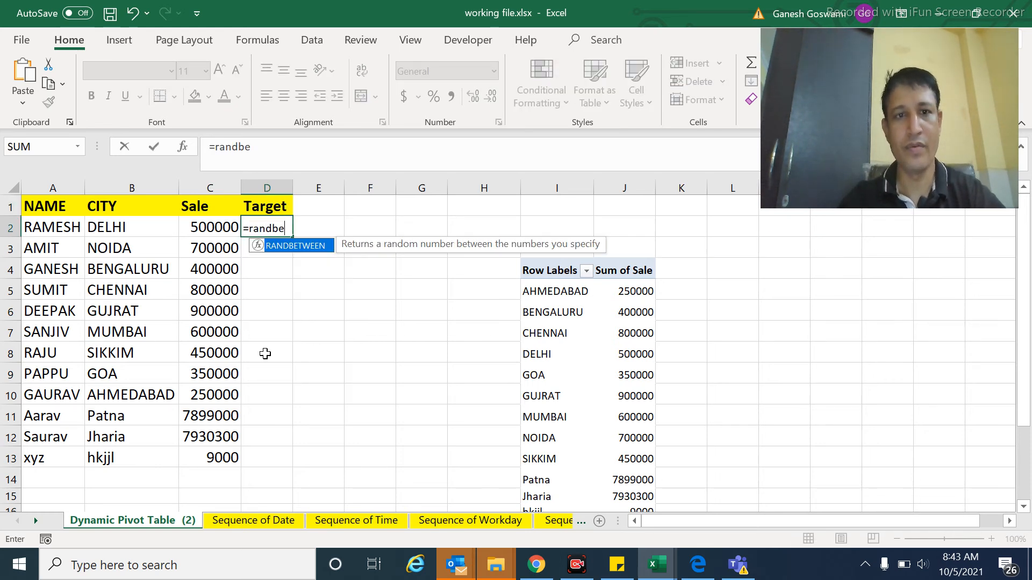
text(tween)
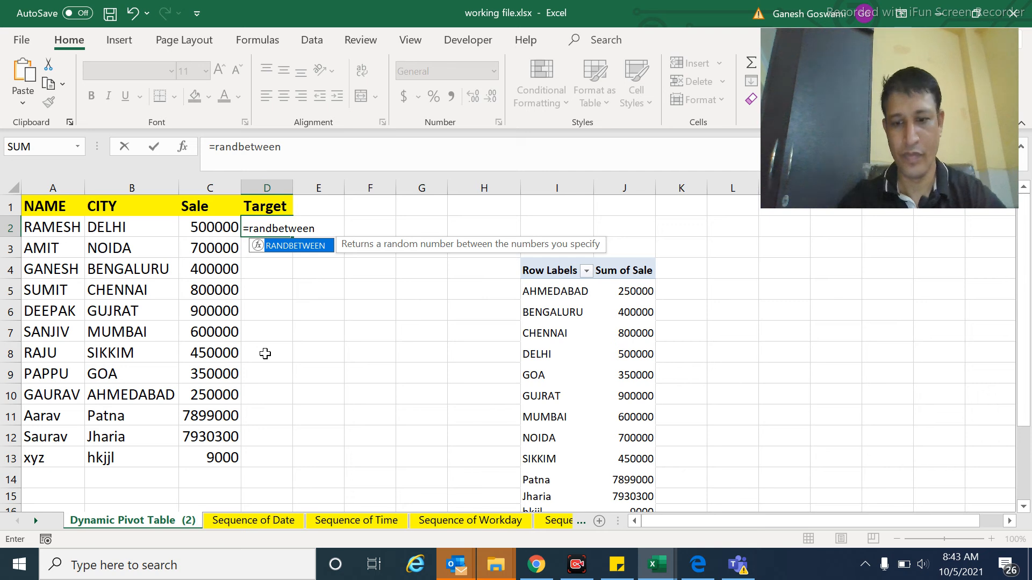
text((5000)
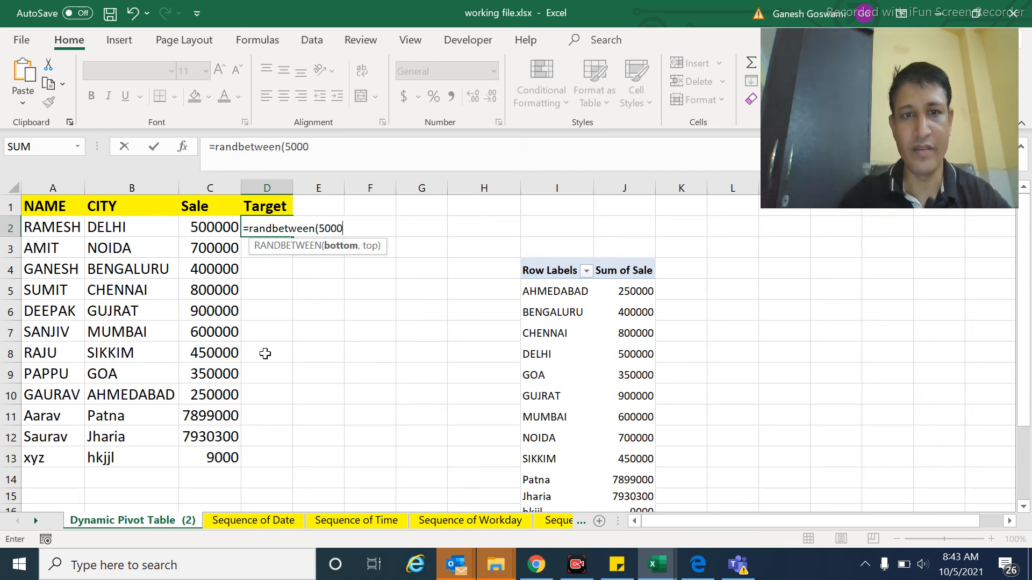
text(00,)
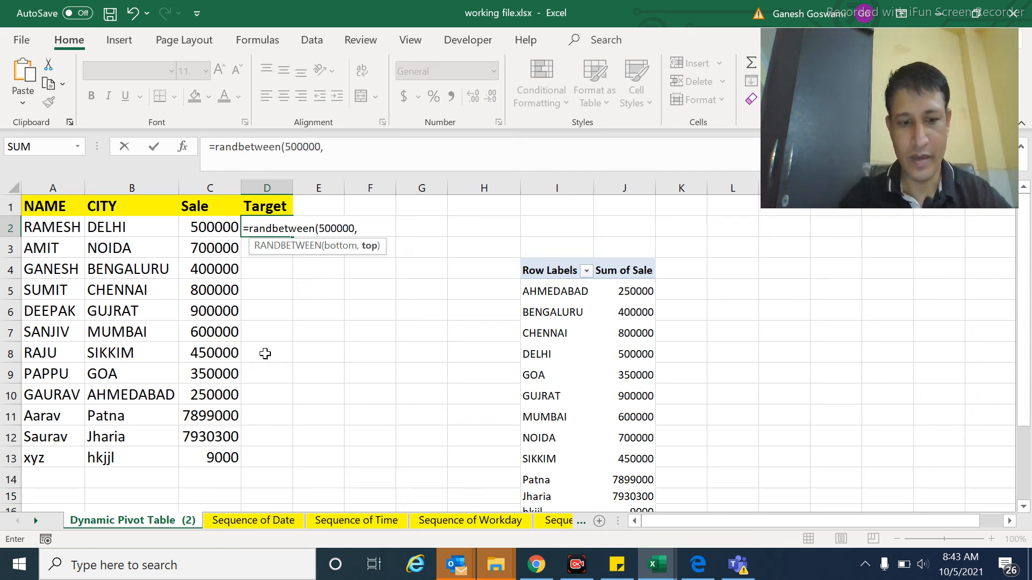
text(80000)
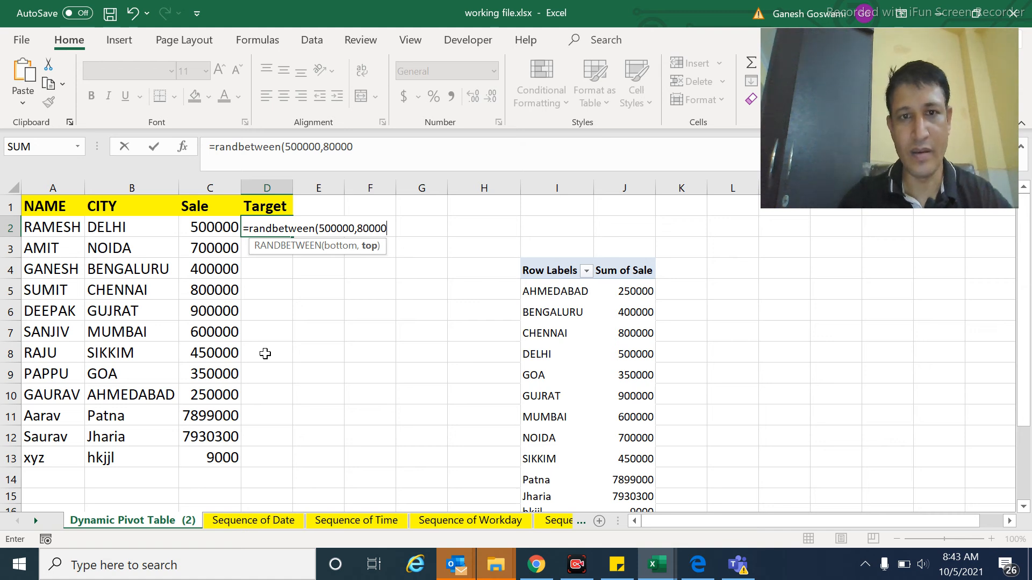
text(0))
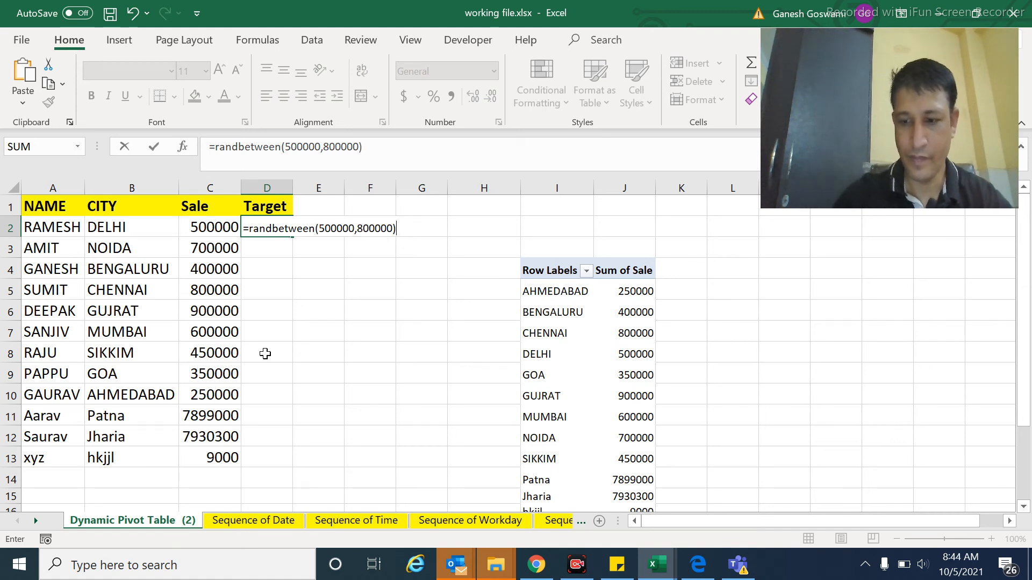
key(Return)
Step: Copy the RANDBETWEEN formula from D2 down to D3:D13
key(Up)
key(ctrl+c)
key(Down)
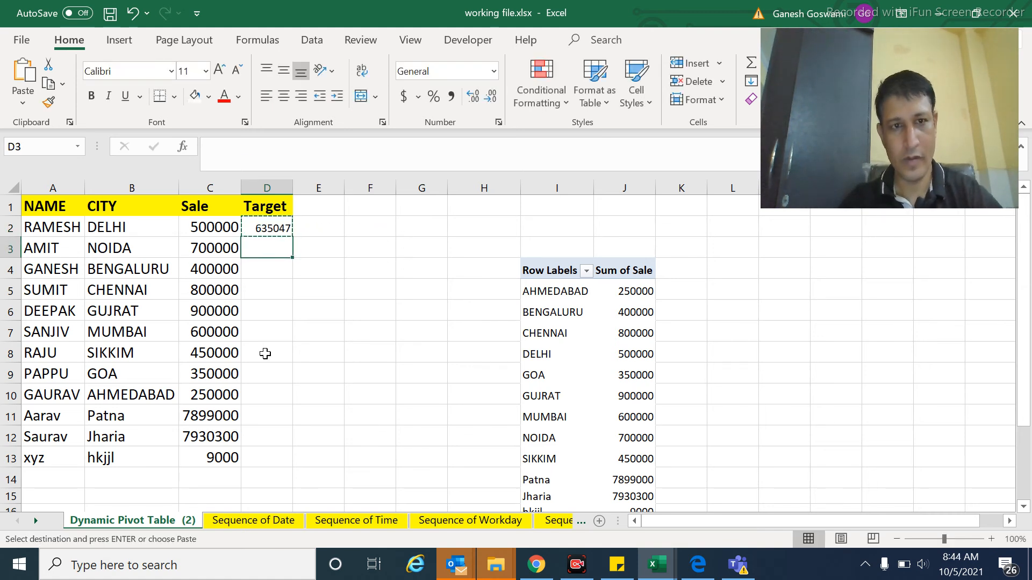
key(shift+Down)
key(shift+Down)
key(shift+Down)
key(shift+Down)
key(shift+Down)
key(shift+Down)
key(shift+Down)
key(shift+Down)
key(shift+Down)
key(shift+Down)
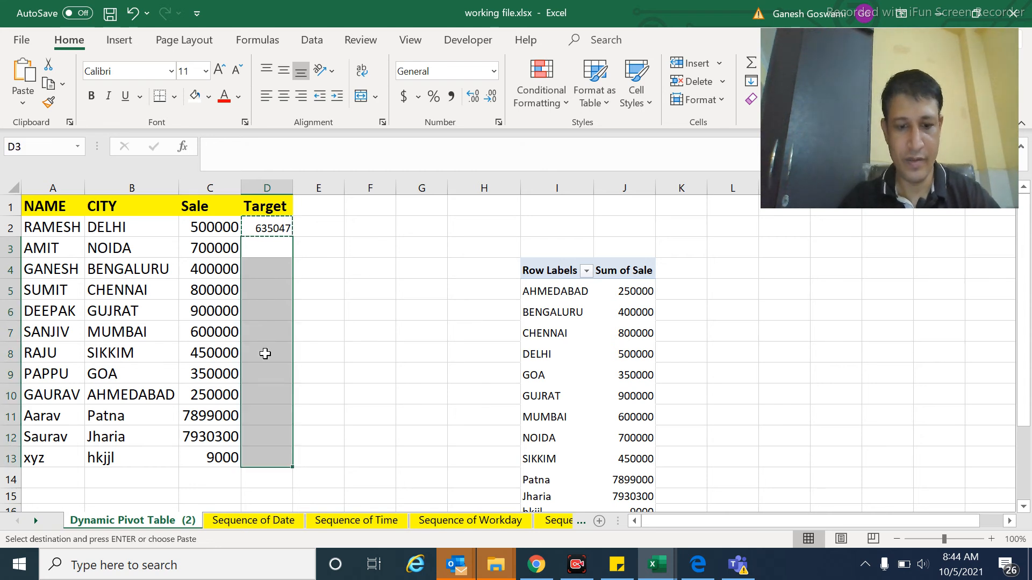
key(ctrl+v)
Step: Replace the RANDBETWEEN formulas in D2:D13 with their static values using Paste Special Values
key(Up)
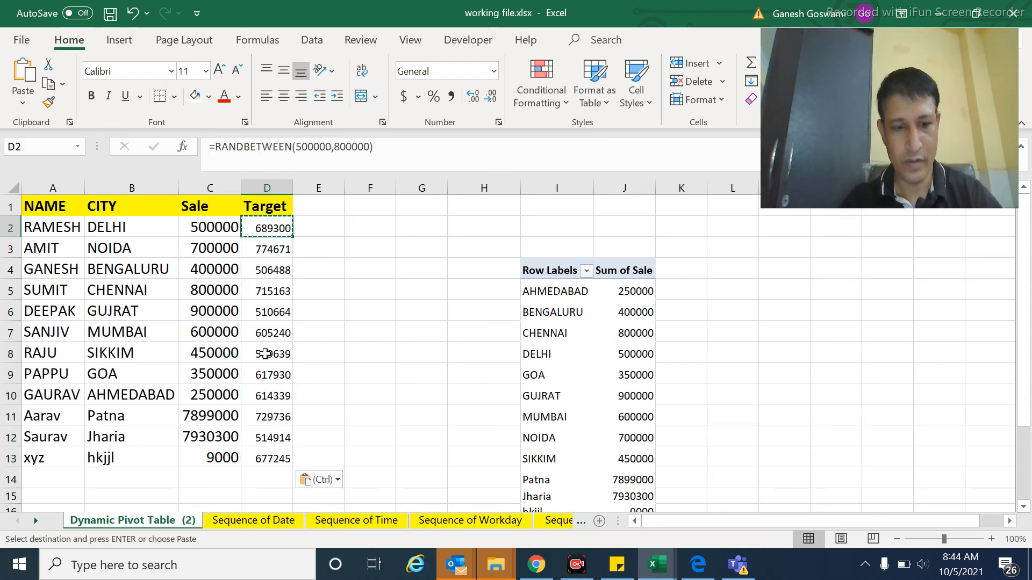
key(ctrl+shift+Down)
key(ctrl+c)
key(Up)
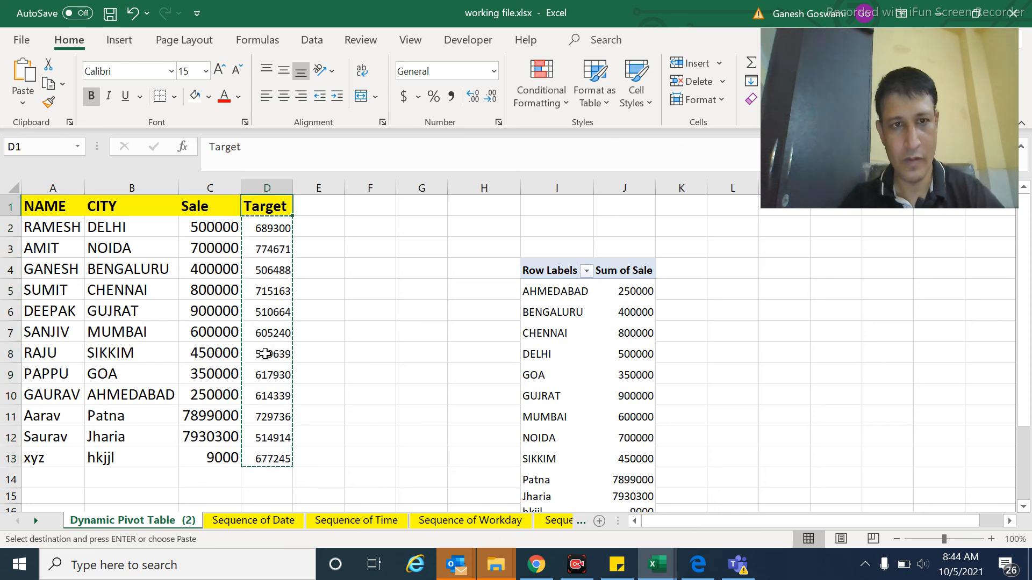
key(Down)
key(alt+e)
key(s)
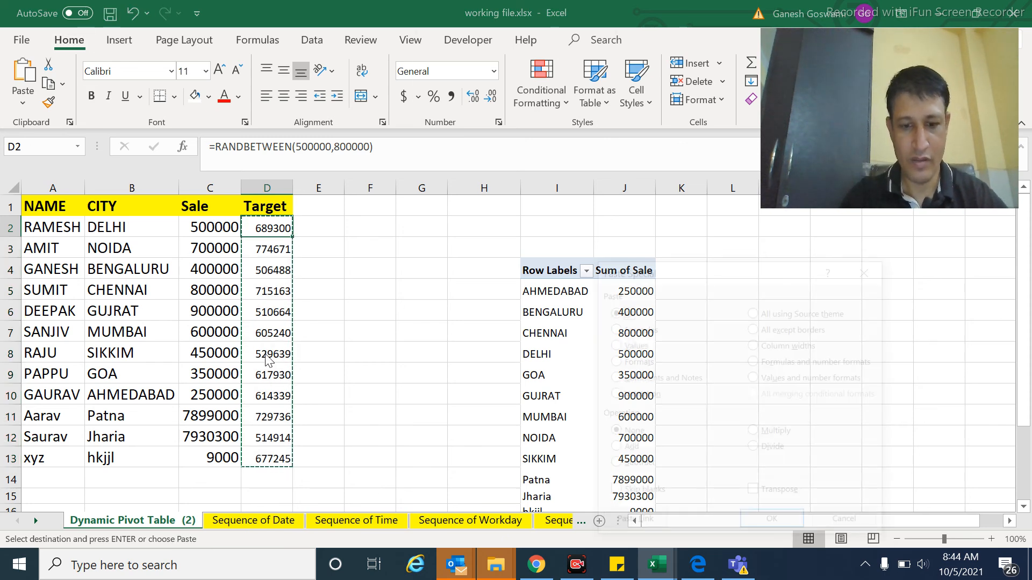
key(v)
key(Return)
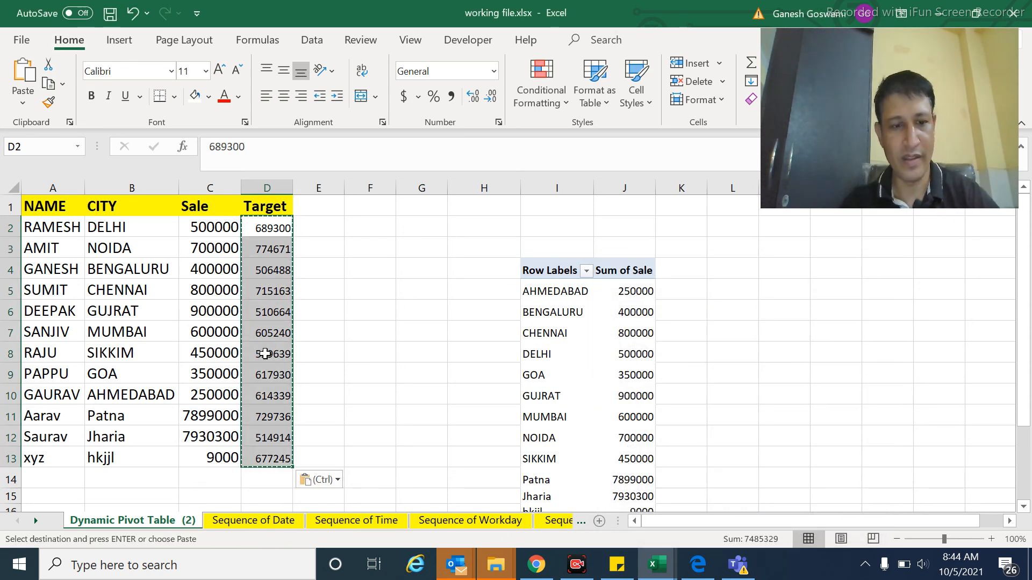
key(Escape)
key(Down)
key(Up)
key(Right)
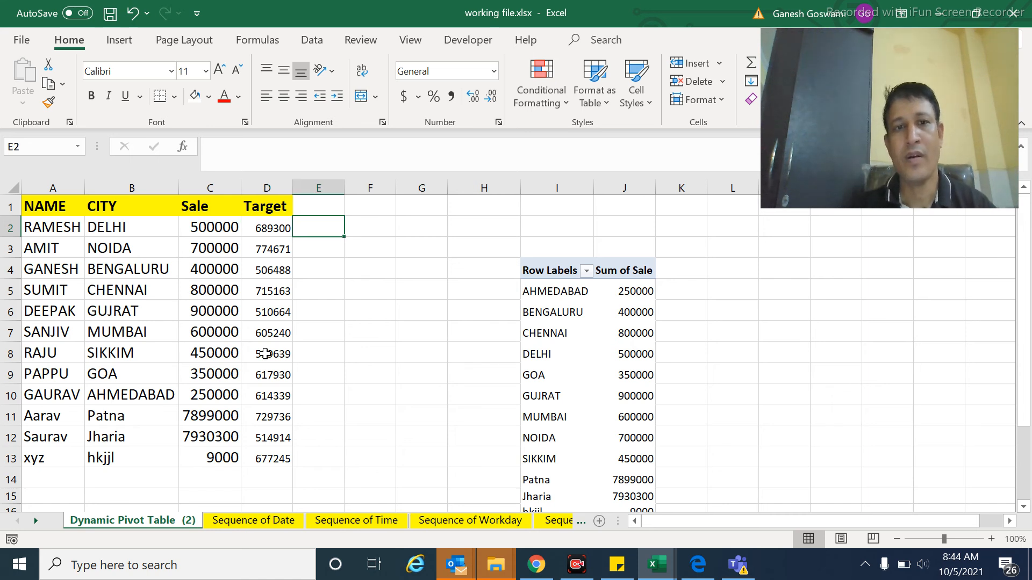
key(Left)
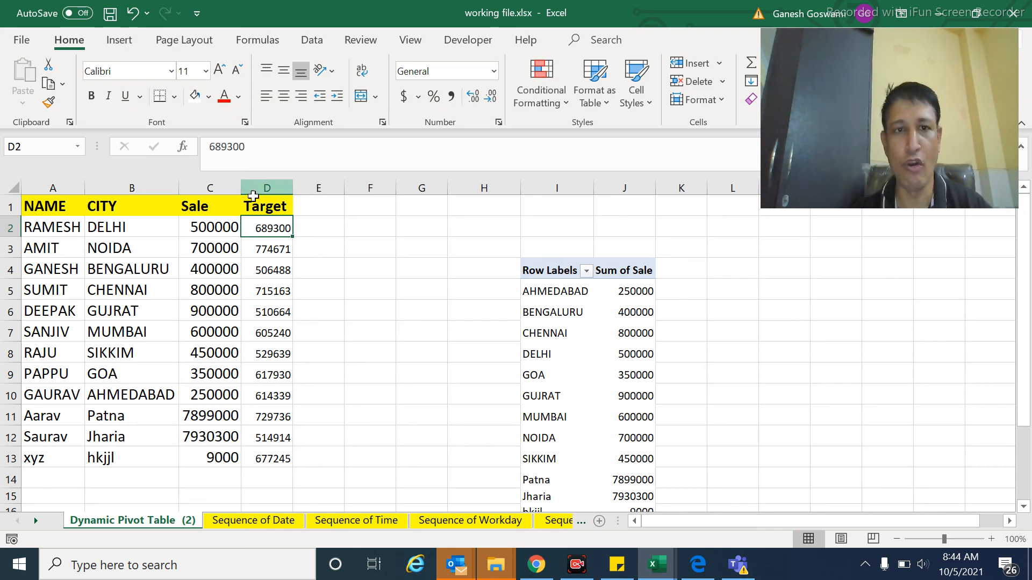
Step: Refresh the PivotTable and add the new Target field to its values as a sum
right_click(562, 356)
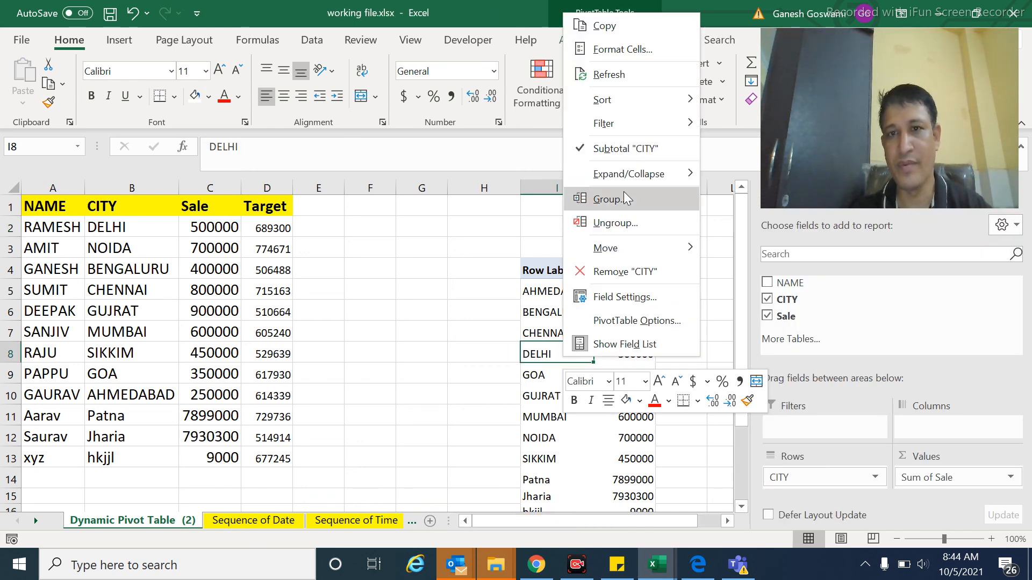
click(609, 75)
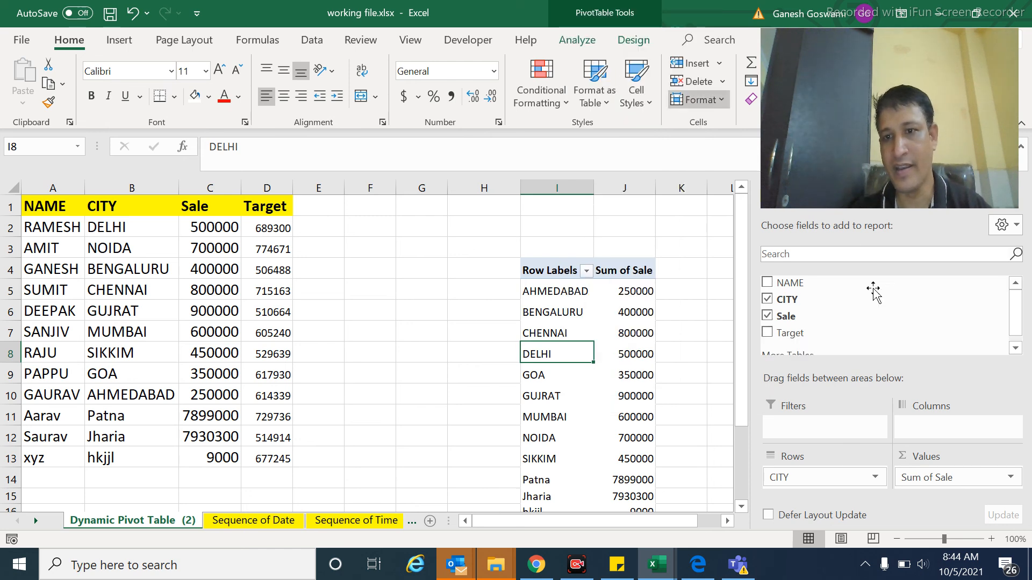
click(767, 333)
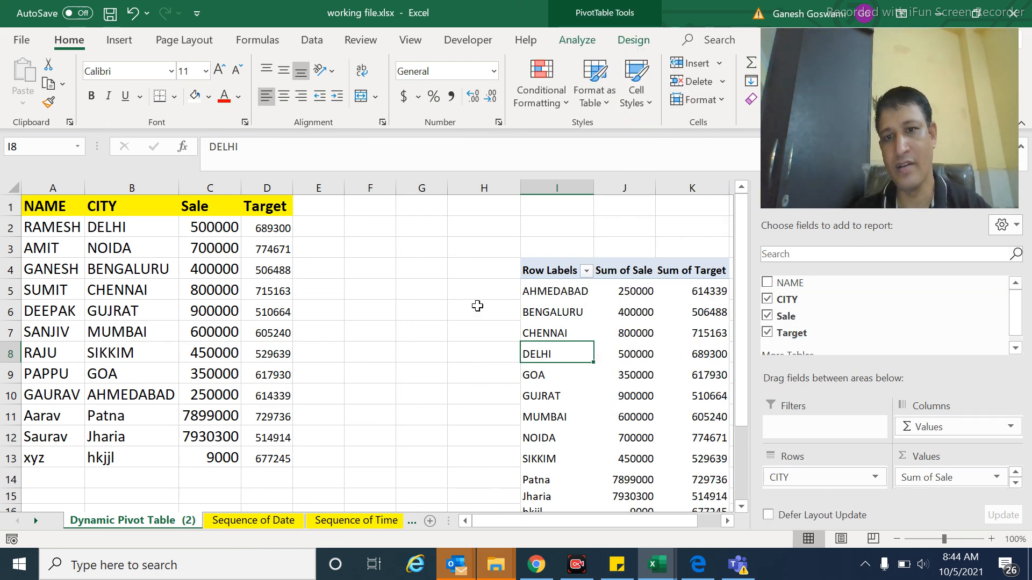
click(380, 303)
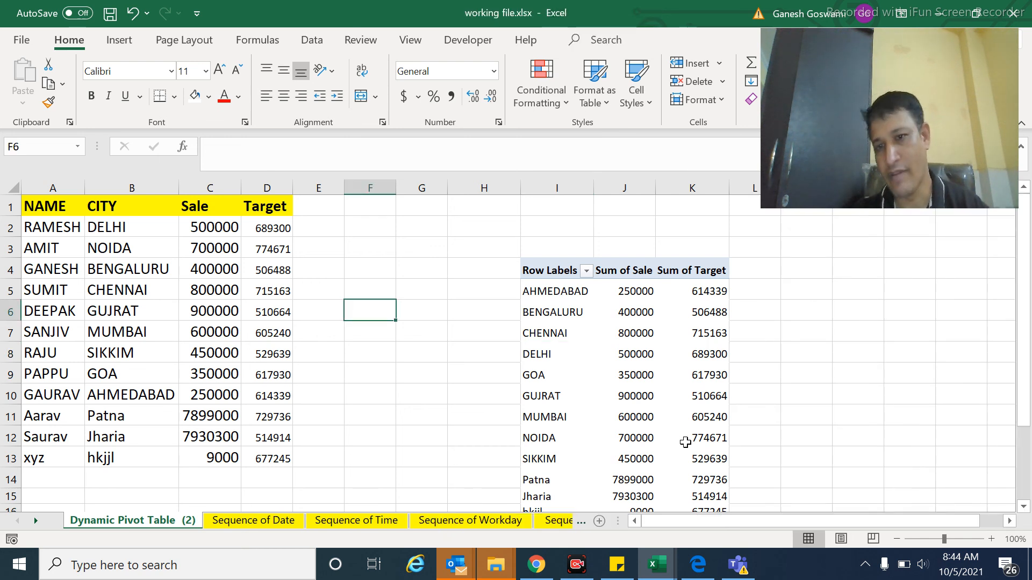
mouse_move(686, 442)
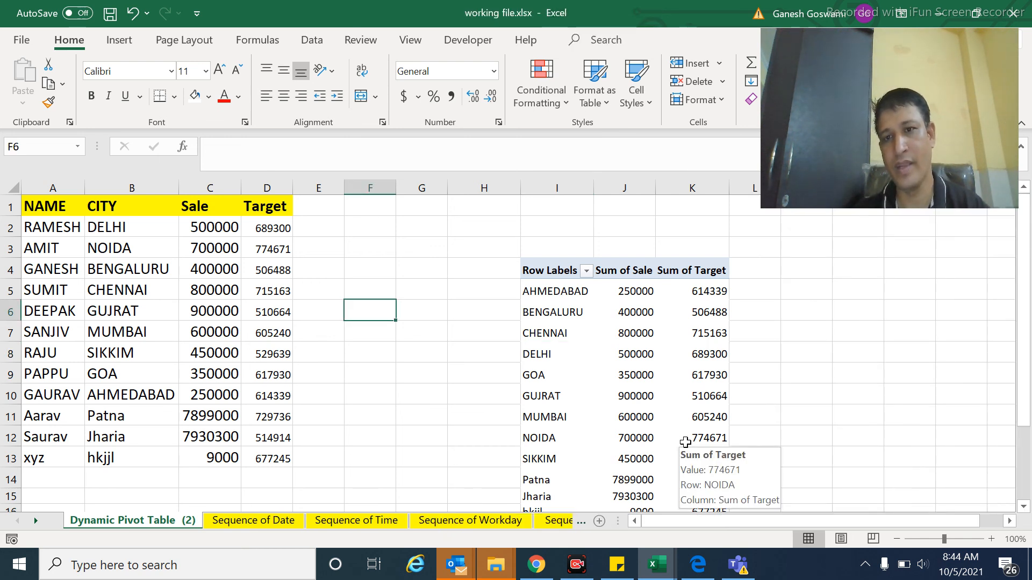